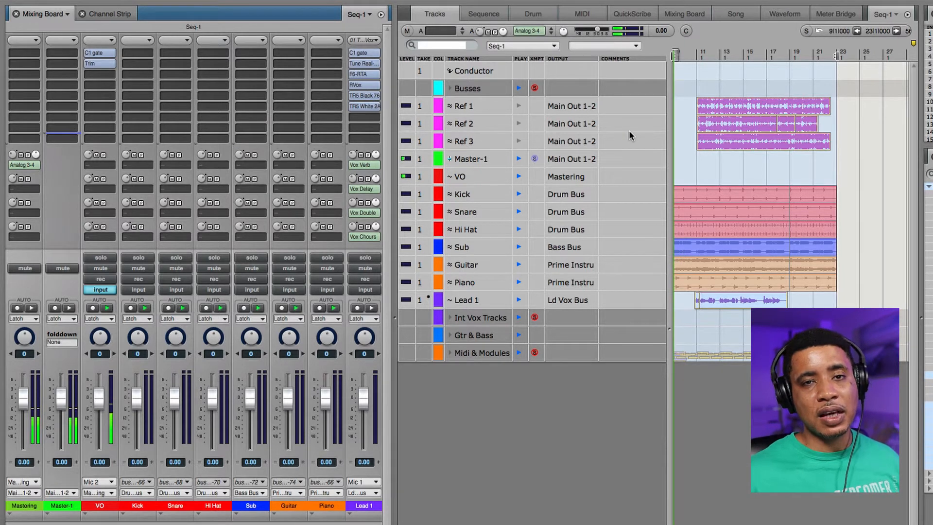
Select bars 11 to 19 and pull the Kick, Snare, Hi Hat, Sub, Guitar, Piano and Lead 1 faders down to -∞
double_click(722, 58)
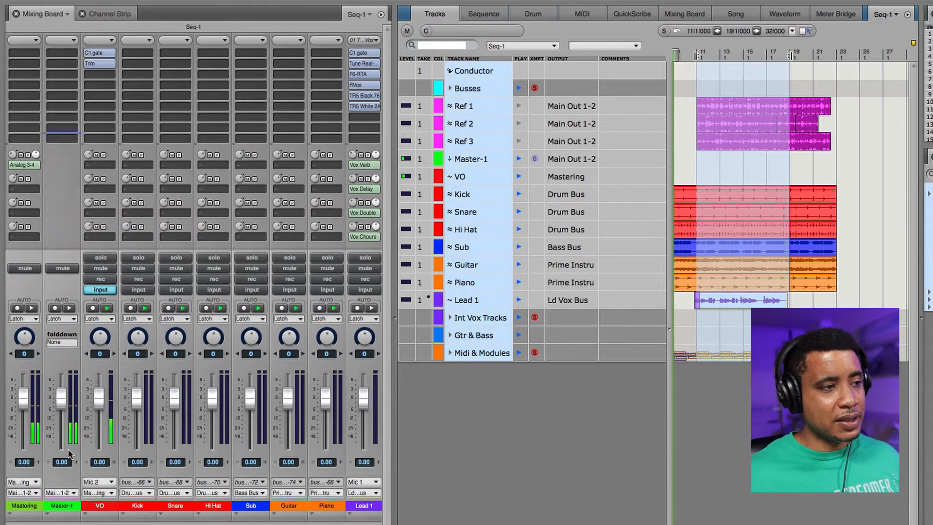
left_click_drag(136, 399, 137, 448)
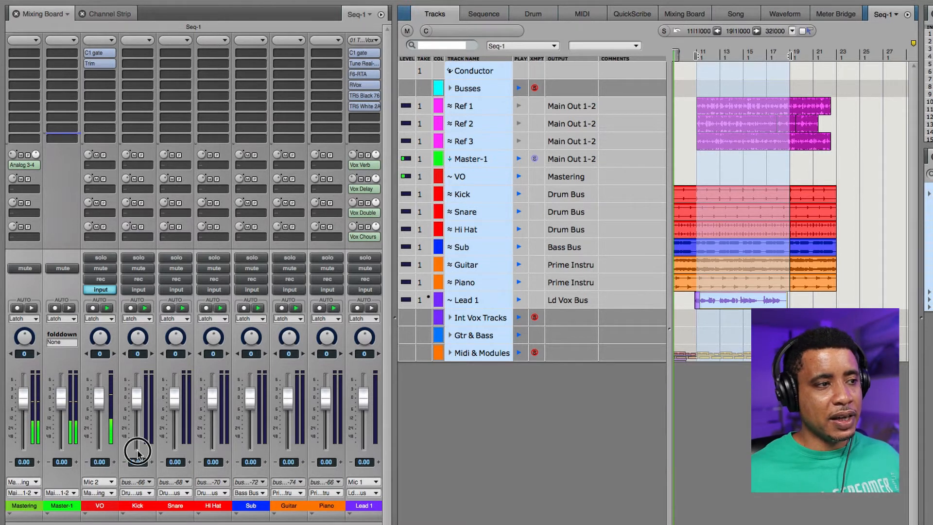
left_click_drag(175, 398, 175, 450)
left_click_drag(213, 399, 213, 454)
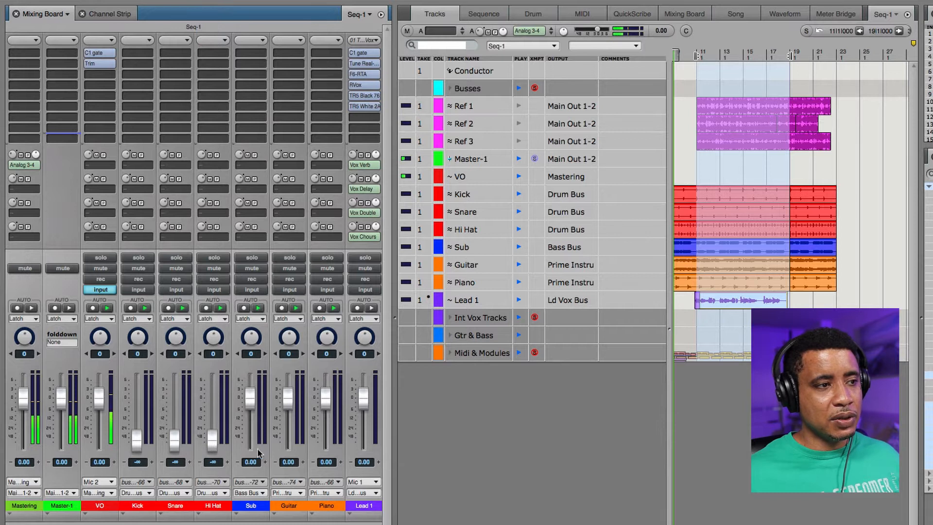
left_click_drag(250, 398, 251, 451)
left_click_drag(288, 398, 288, 450)
left_click_drag(326, 398, 326, 451)
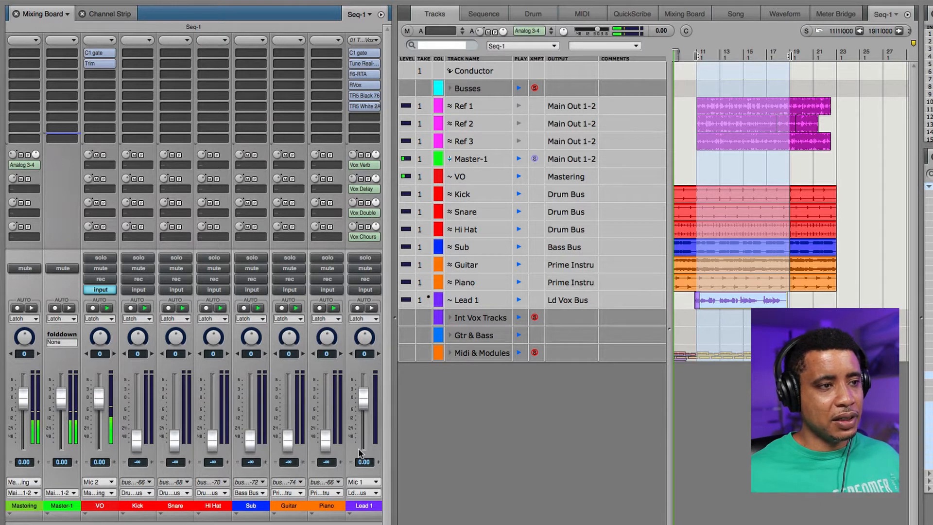
left_click_drag(364, 398, 363, 451)
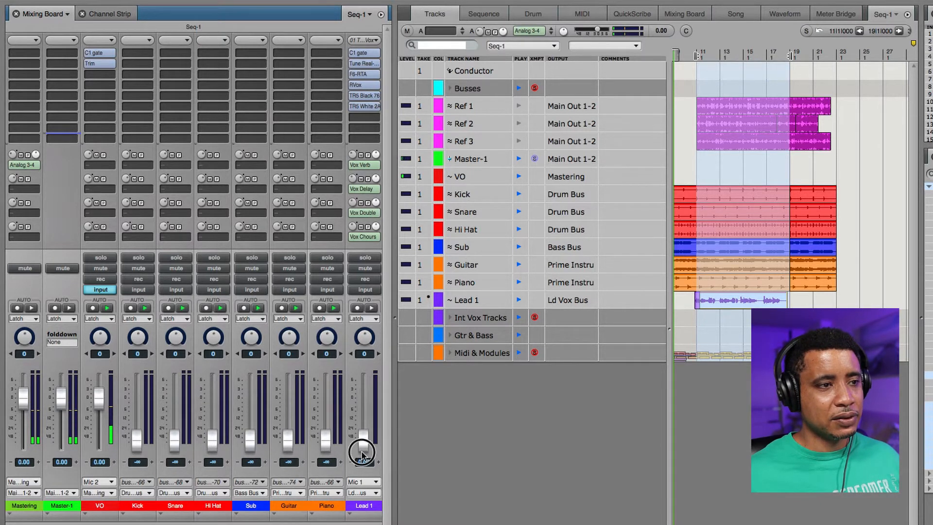
left_click(482, 459)
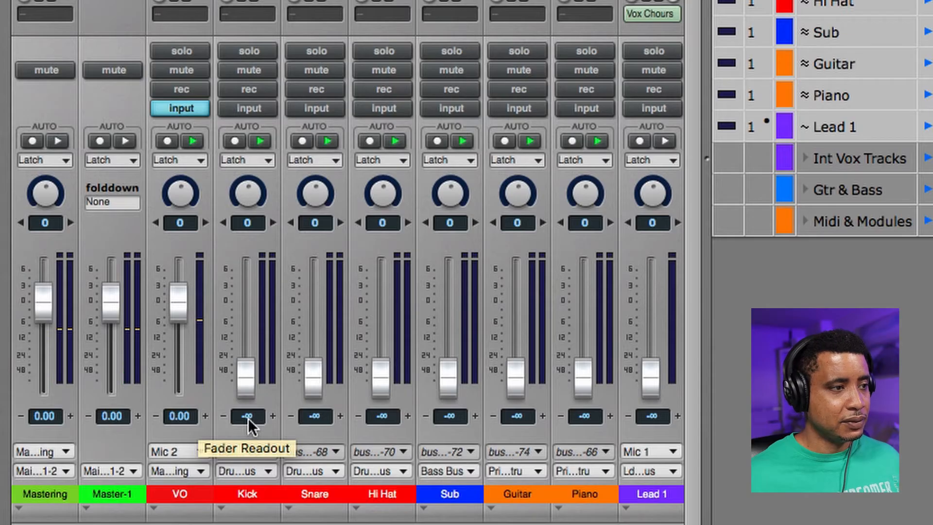
Set the Kick track's fader level to -3 dB
left_click(248, 416)
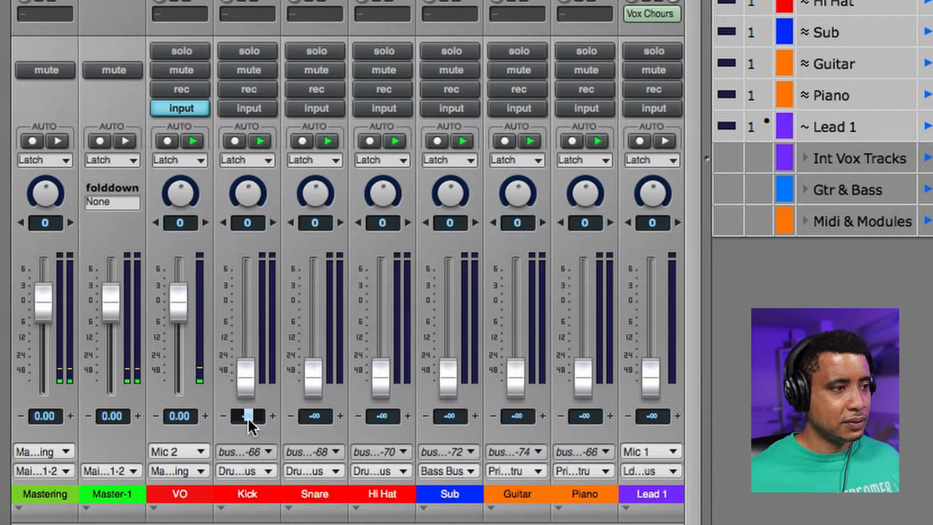
type("-")
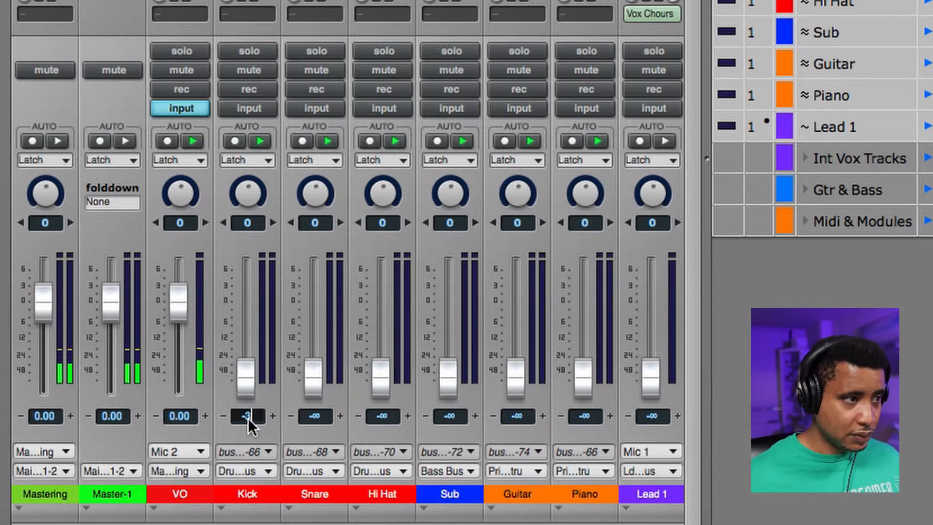
type("3")
key("Return")
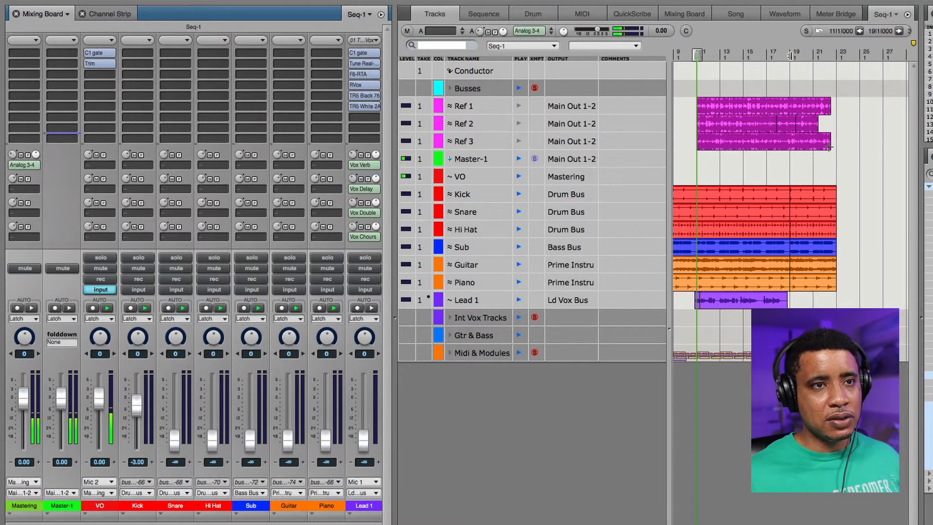
Select the Ref 1 to Ref 3 audio, and reselect the time range from bar 11 to bar 19
left_click(703, 103)
left_click_drag(703, 103, 704, 104)
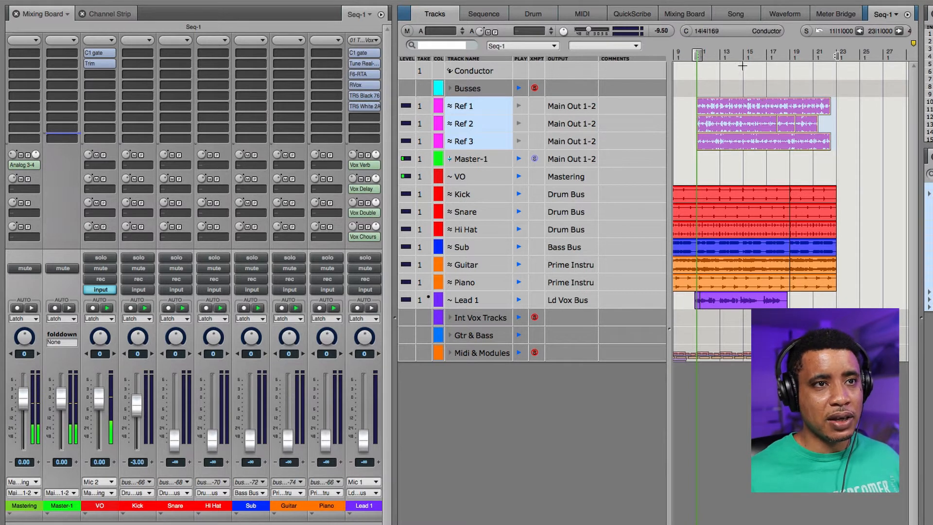
left_click(790, 57)
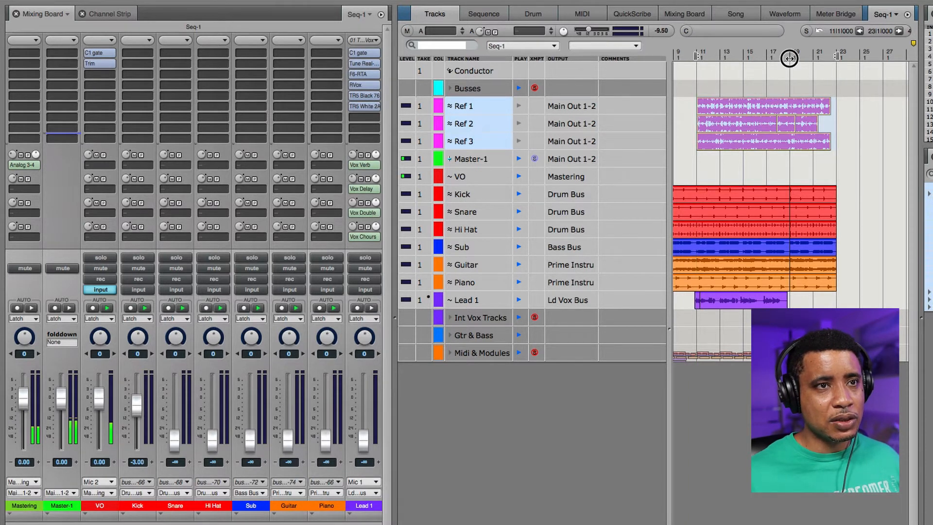
left_click_drag(789, 57, 697, 57)
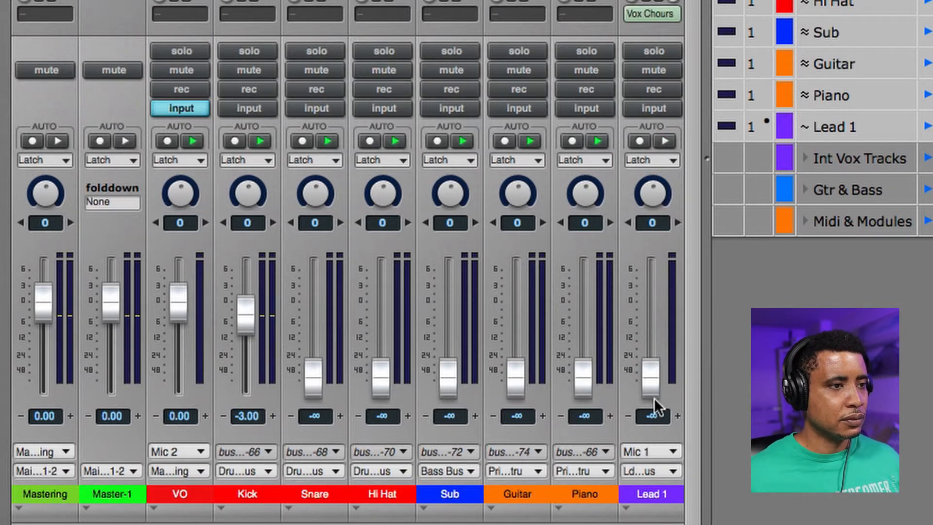
Raise the Lead 1 vocal fader from silence and fine-tune its level to -6.00 dB
left_click_drag(646, 390, 648, 383)
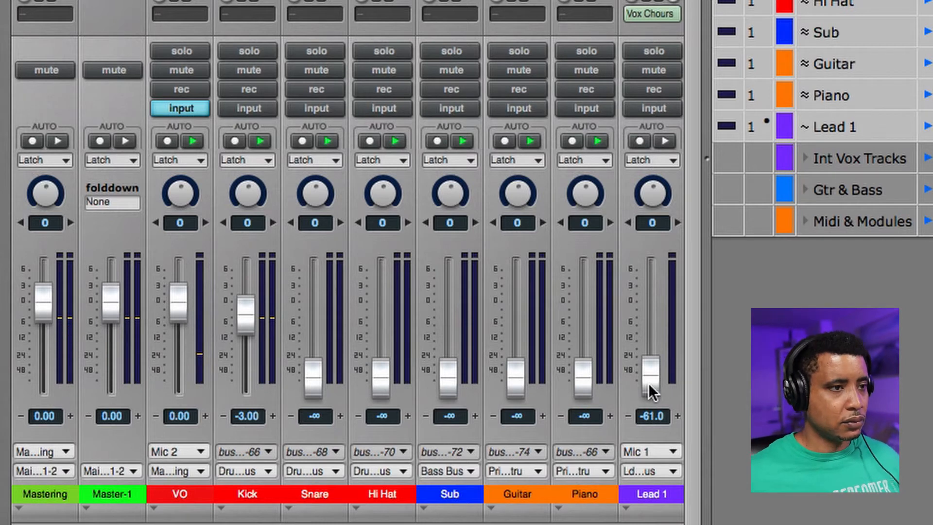
left_click_drag(652, 363, 645, 319)
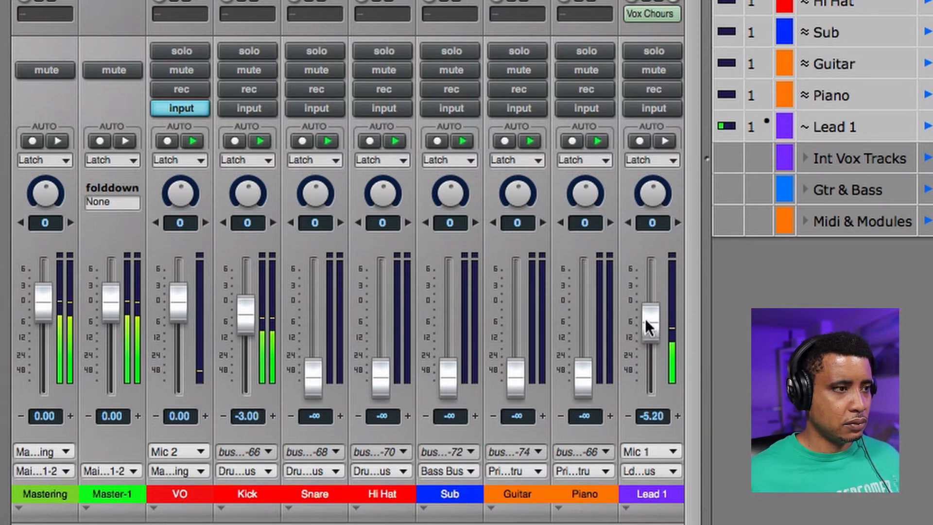
scroll(645, 318, "up", 3)
scroll(645, 319, "down", 3)
scroll(645, 318, "down", 1)
scroll(646, 319, "down", 1)
scroll(645, 319, "down", 1)
scroll(645, 319, "down", 1)
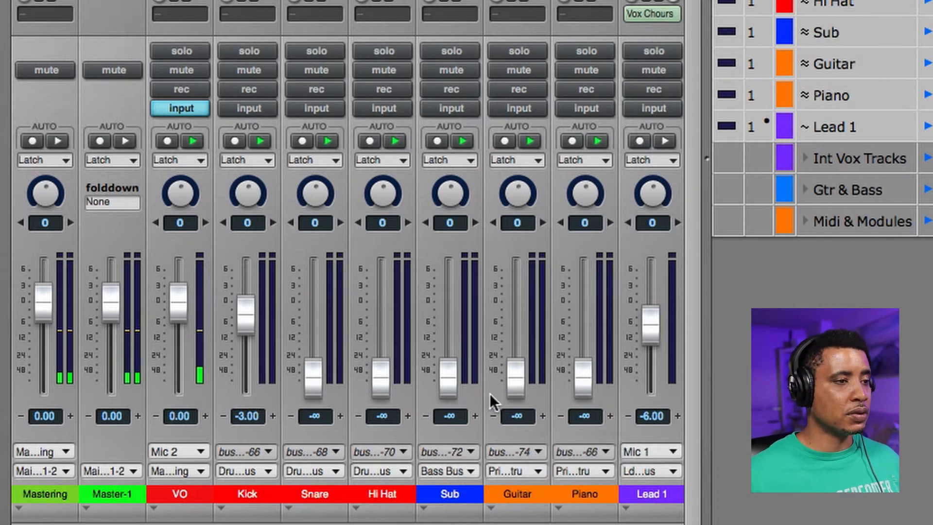
Bring the Guitar fader up to -10.0 dB and nudge the Lead 1 level up to -5.40 dB
left_click_drag(514, 381, 517, 345)
left_click(675, 417)
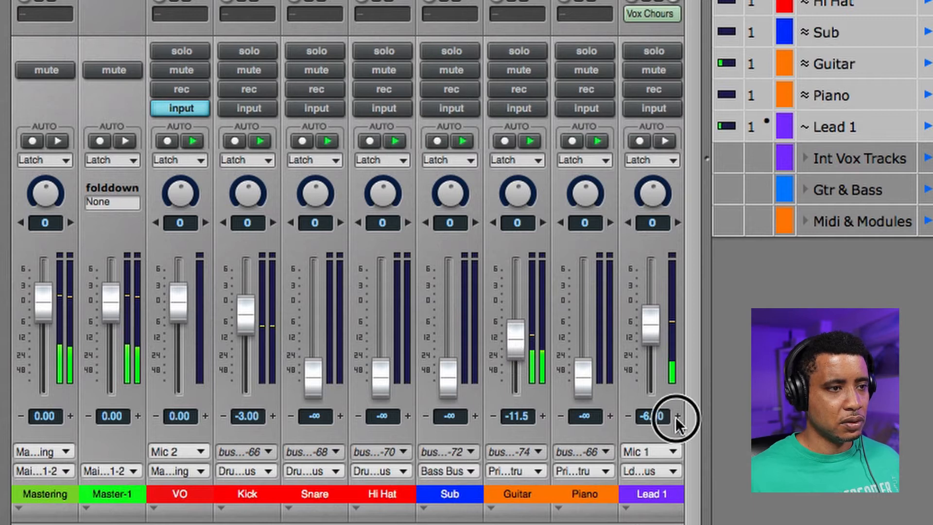
left_click(675, 417)
left_click_drag(517, 340, 517, 337)
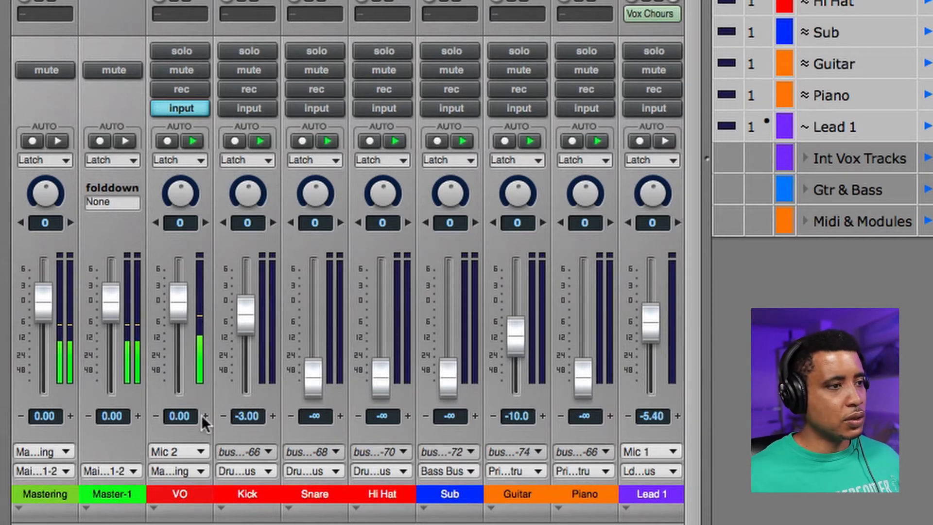
Bring up the rhythm faders: Snare to -9.00 dB, Hi Hat to -14.5 dB and Sub to -12.0 dB
left_click_drag(314, 378, 313, 345)
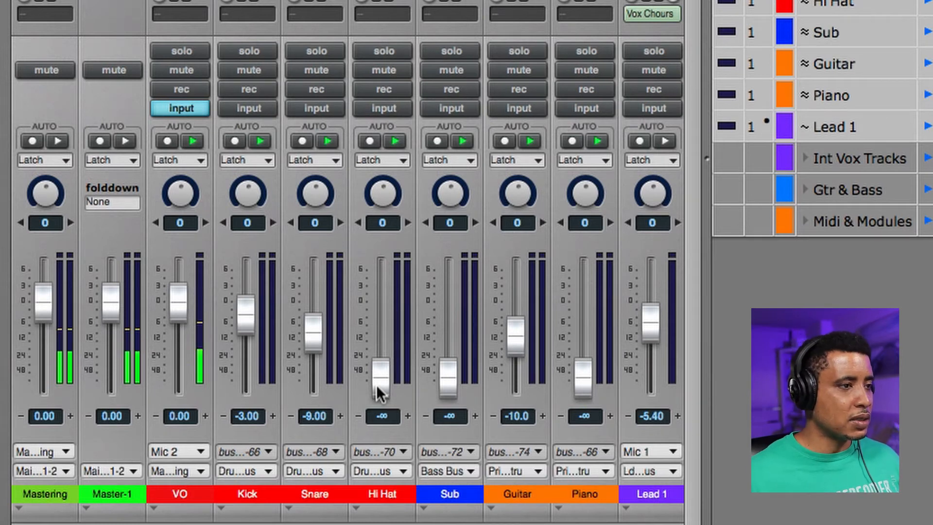
left_click_drag(376, 384, 380, 341)
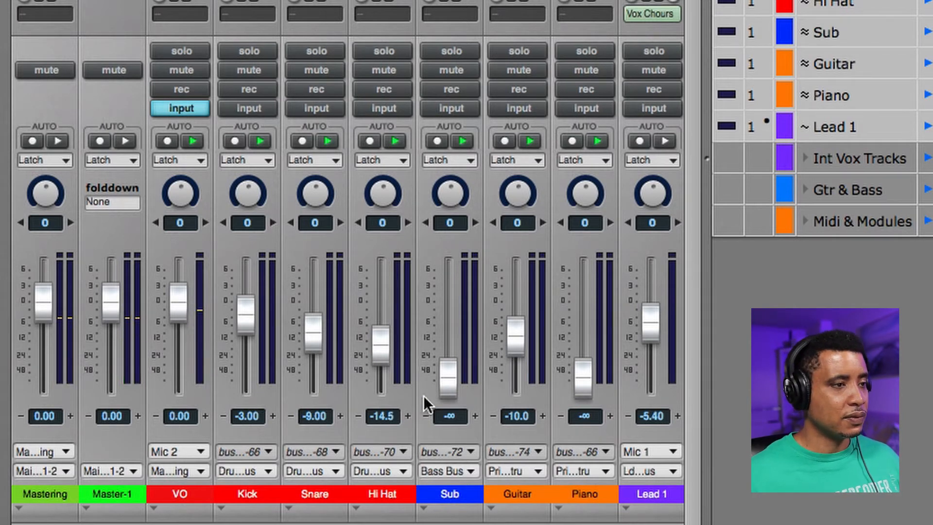
left_click_drag(446, 381, 451, 336)
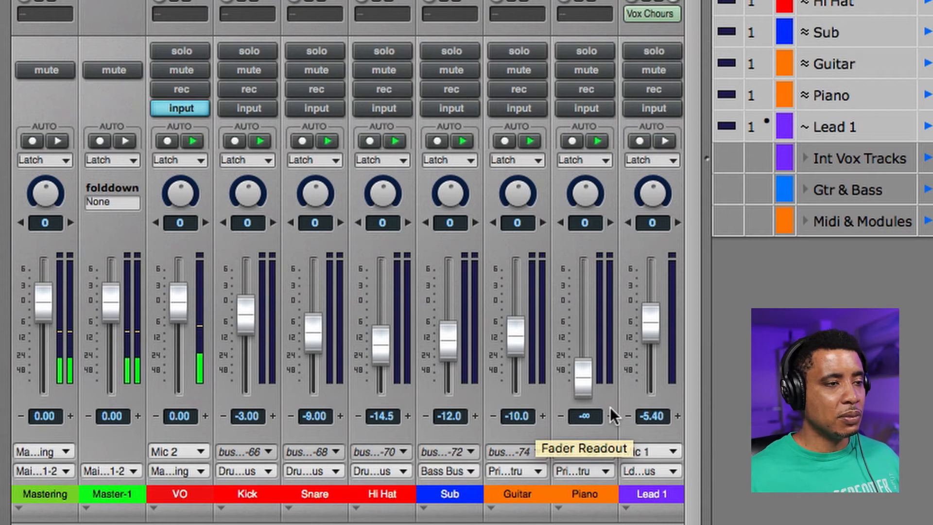
Raise the Piano fader and fine-tune its level to -11.8 dB
left_click_drag(581, 386, 584, 345)
scroll(584, 345, "down", 1)
scroll(584, 345, "up", 5)
scroll(584, 345, "up", 3)
scroll(585, 345, "down", 5)
scroll(585, 345, "down", 1)
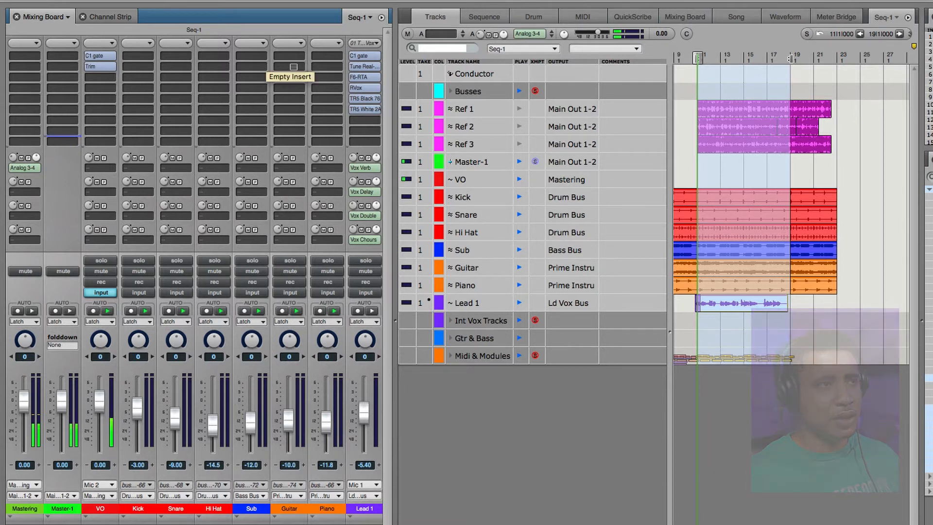
Add the F6-RTA equalizer to the Guitar track's insert B and enable its high-pass filter at 238 Hz
left_click(293, 67)
left_click(446, 280)
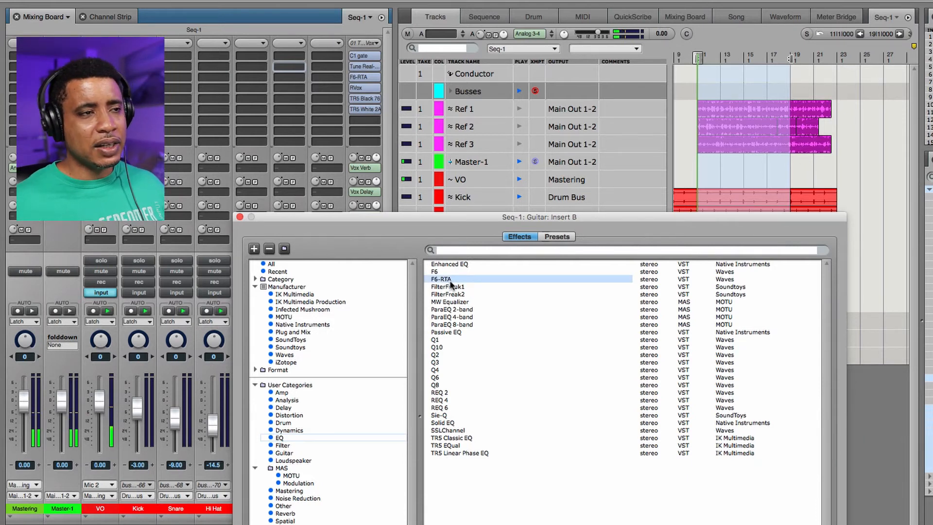
double_click(450, 281)
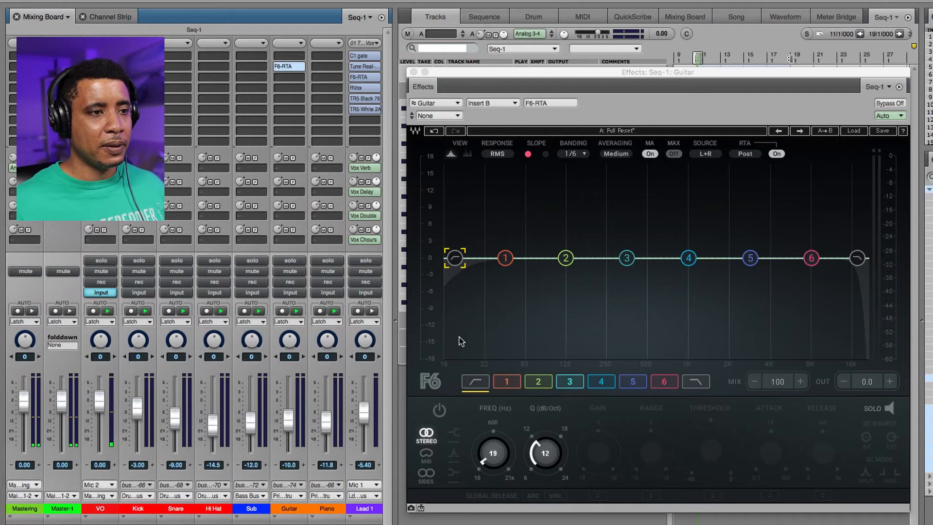
left_click(439, 409)
left_click_drag(493, 453, 492, 417)
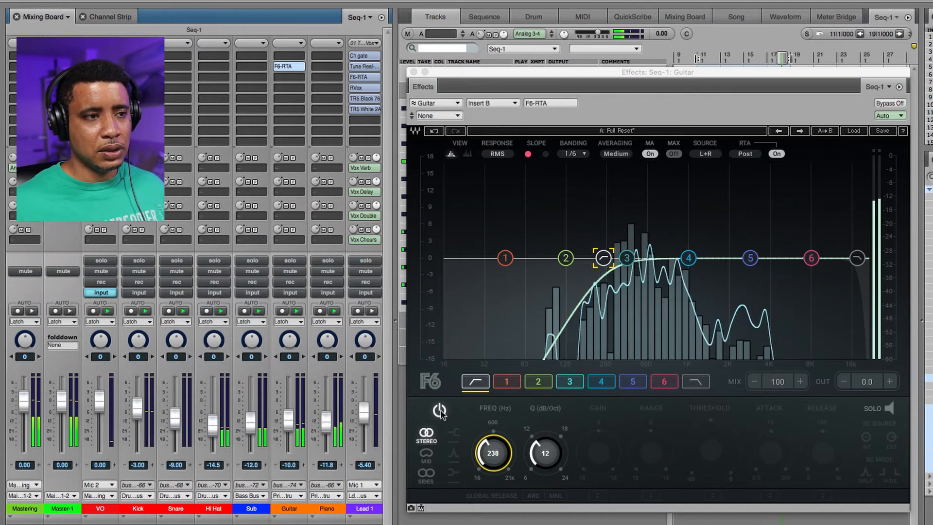
Play the mix and compare the guitar with its high-pass filter switched off and on
key("space")
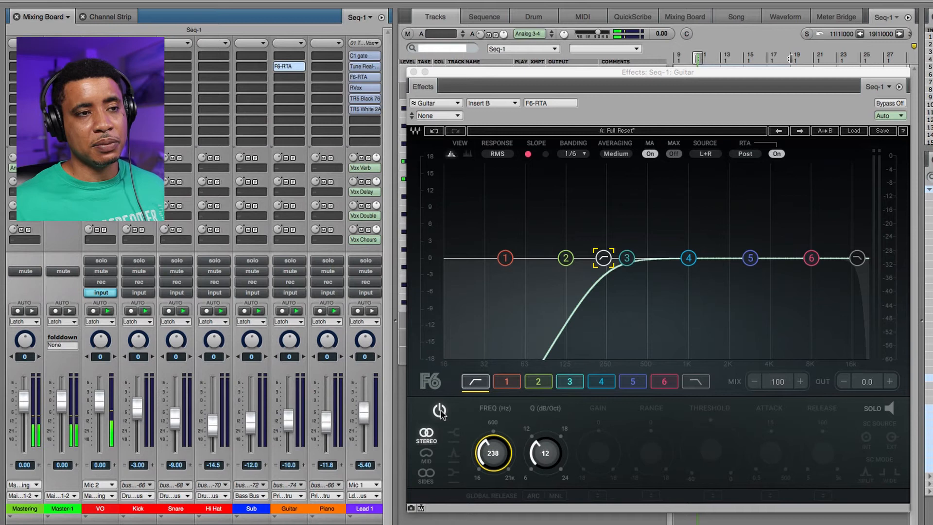
key("space")
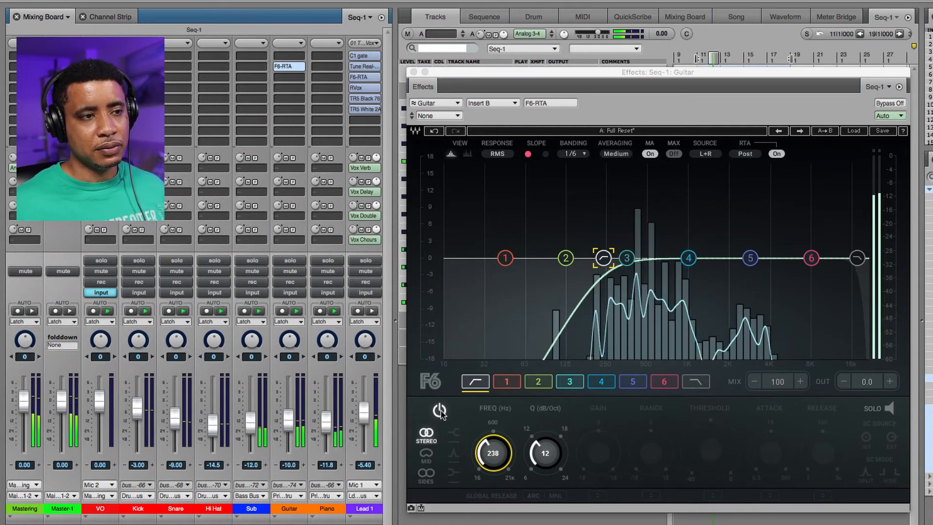
left_click(440, 410)
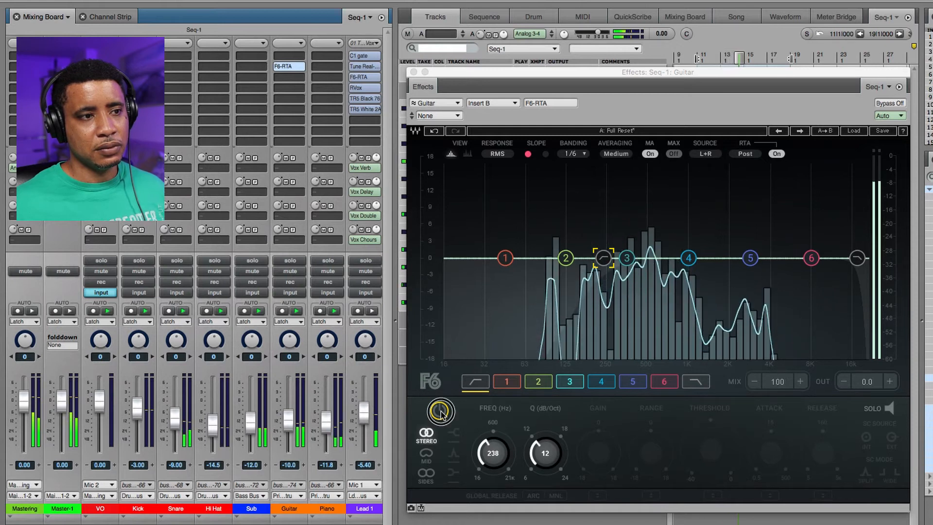
left_click(440, 410)
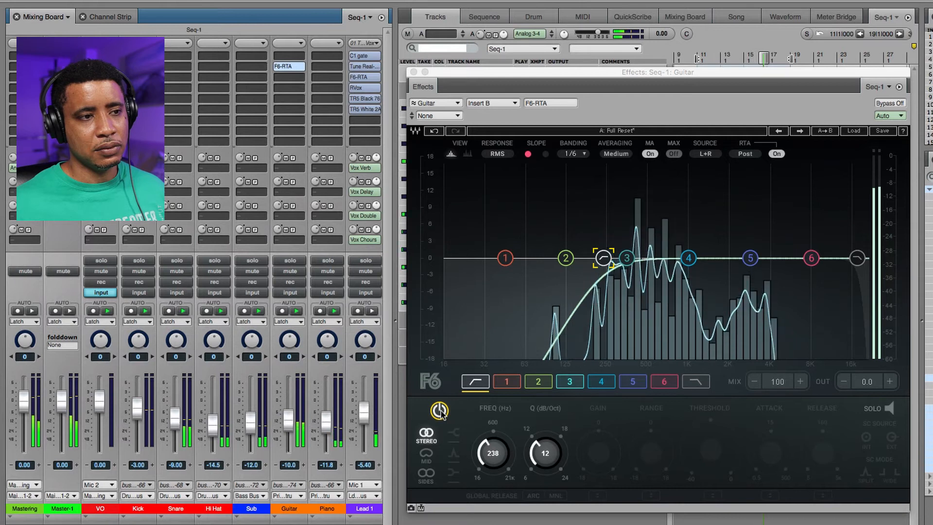
left_click(439, 411)
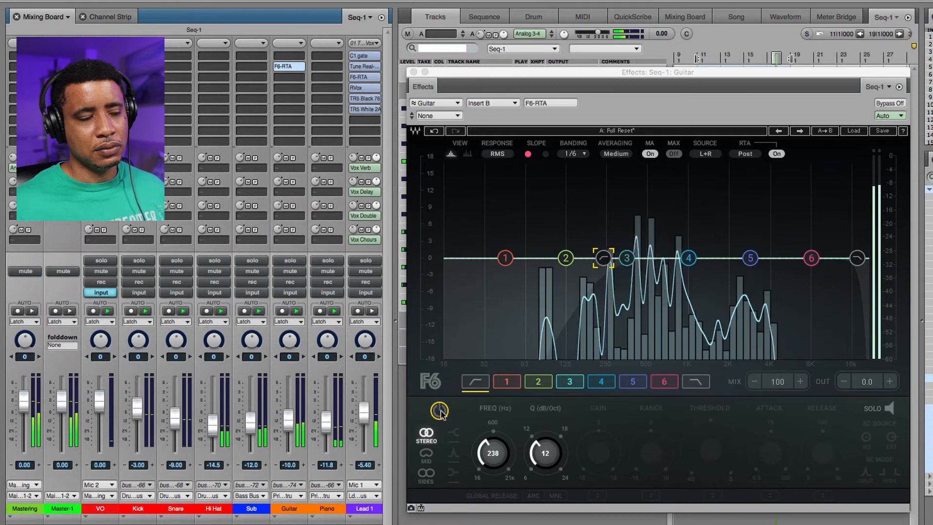
left_click(439, 411)
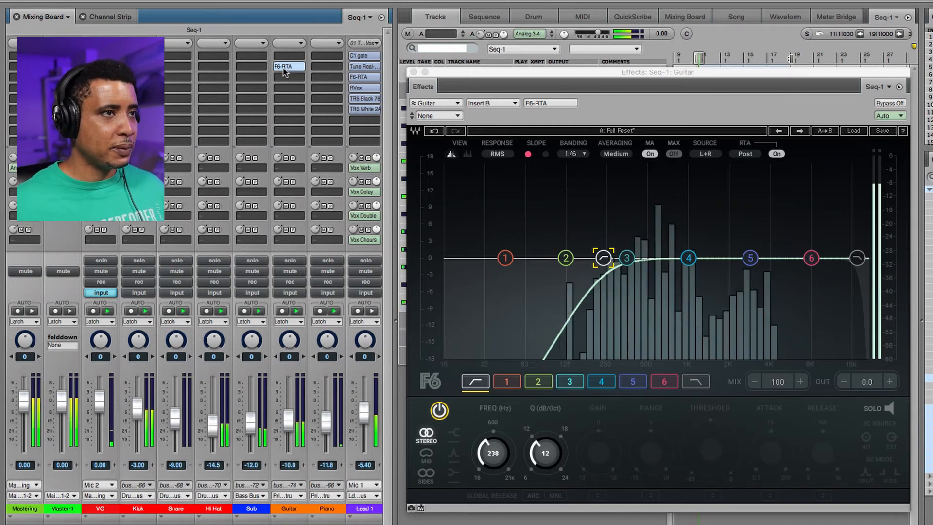
Add F6-RTA to the Piano track's insert B, enable its high-pass filter at 304 Hz, and close the plug-in window
left_click(321, 67)
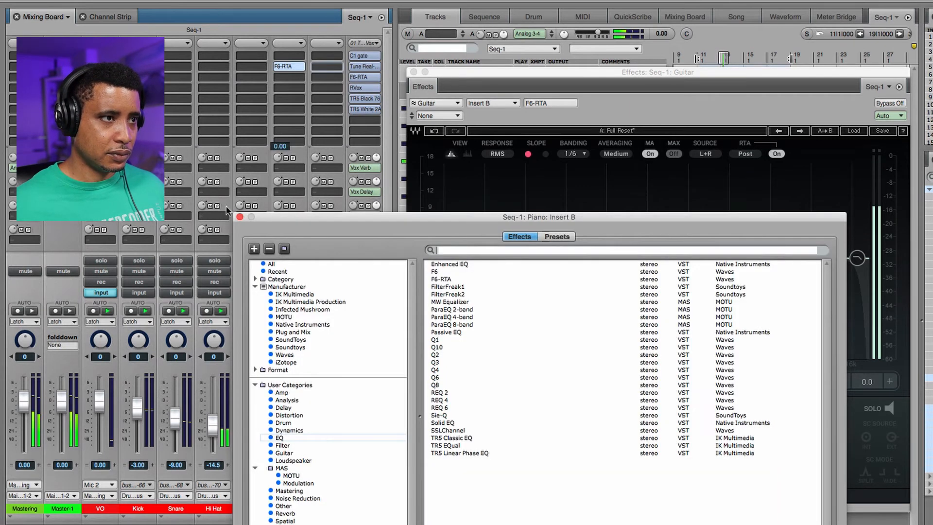
double_click(445, 281)
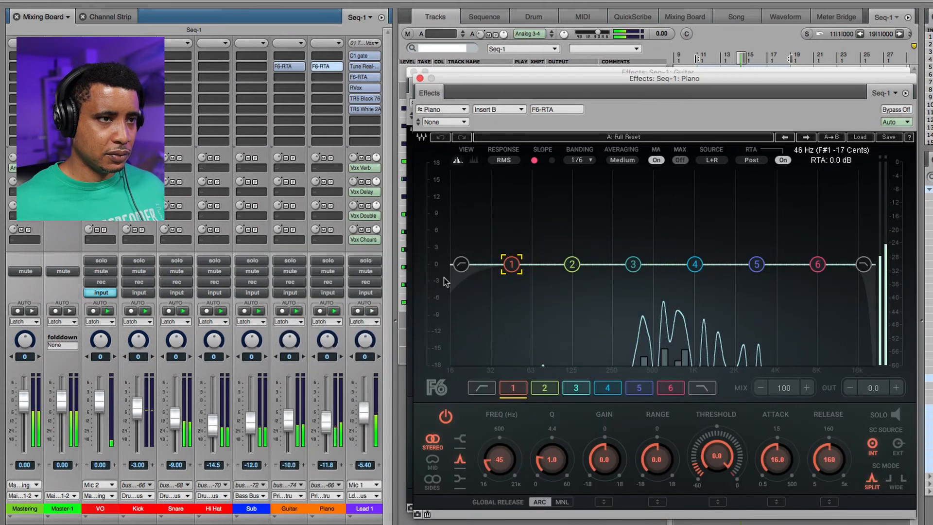
left_click(488, 392)
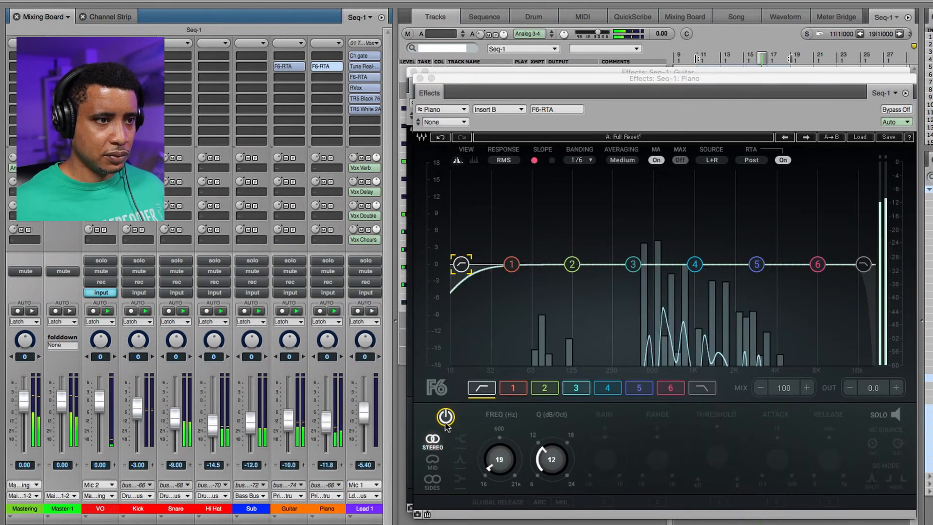
left_click_drag(500, 465, 502, 421)
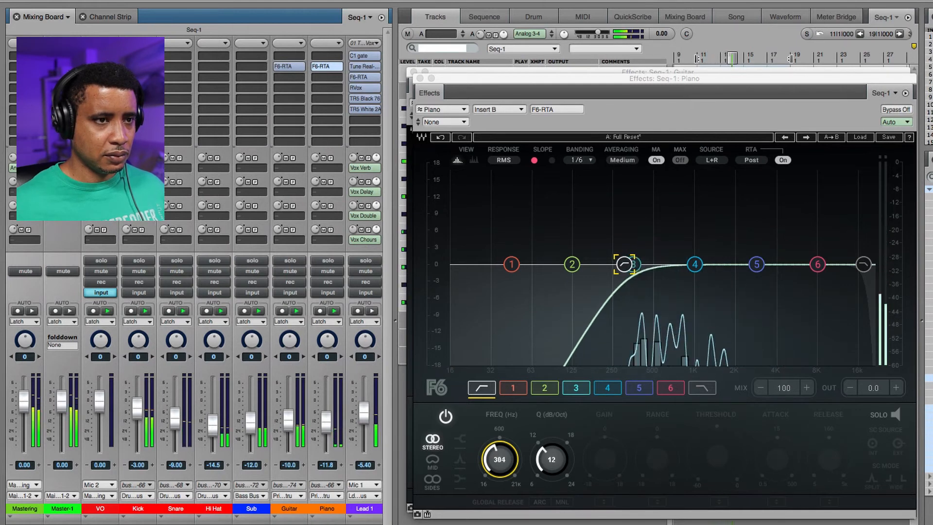
left_click(420, 78)
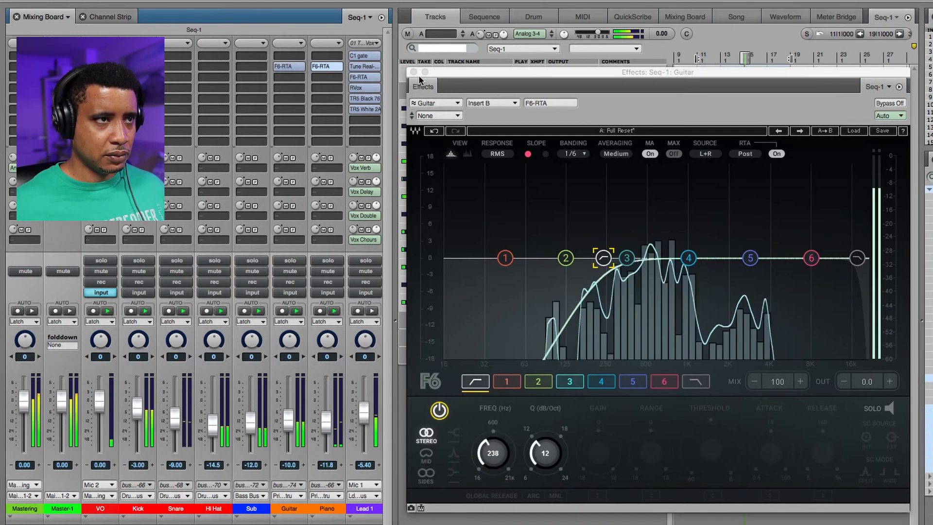
Close the Guitar equalizer, stop playback, and copy the Guitar's F6-RTA to insert B of the Snare and Hi Hat tracks
left_click(414, 72)
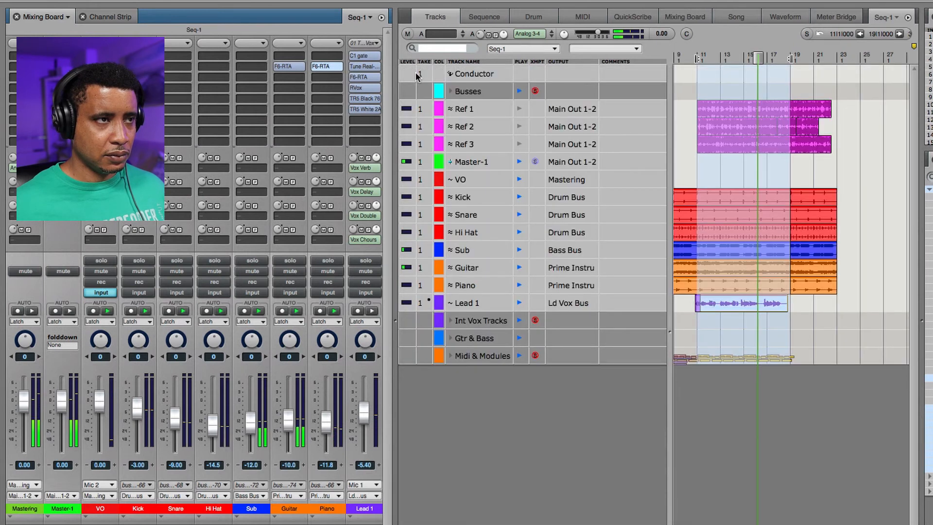
key("space")
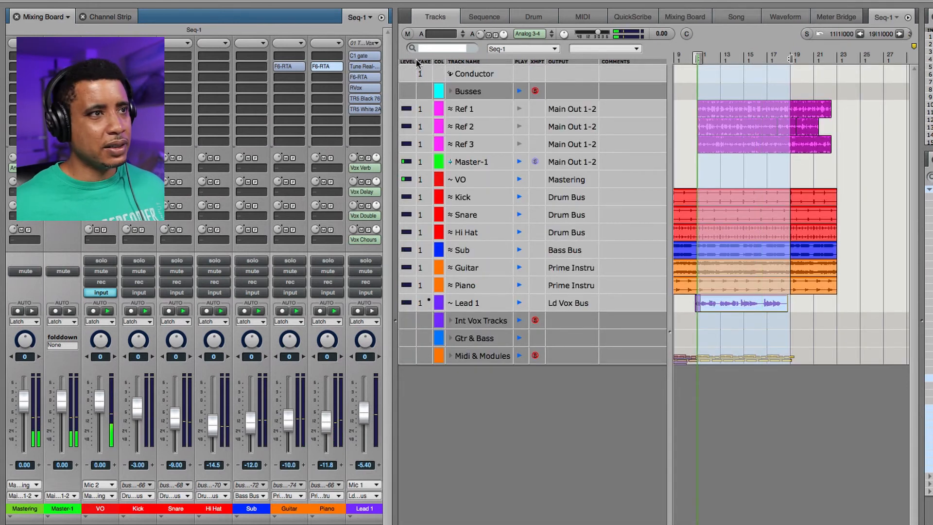
left_click_drag(289, 66, 185, 69)
left_click_drag(182, 73, 213, 66)
Open the Hi Hat's F6-RTA, play the mix to examine its spectrum against the high-pass curve, and close the plug-in window
double_click(221, 69)
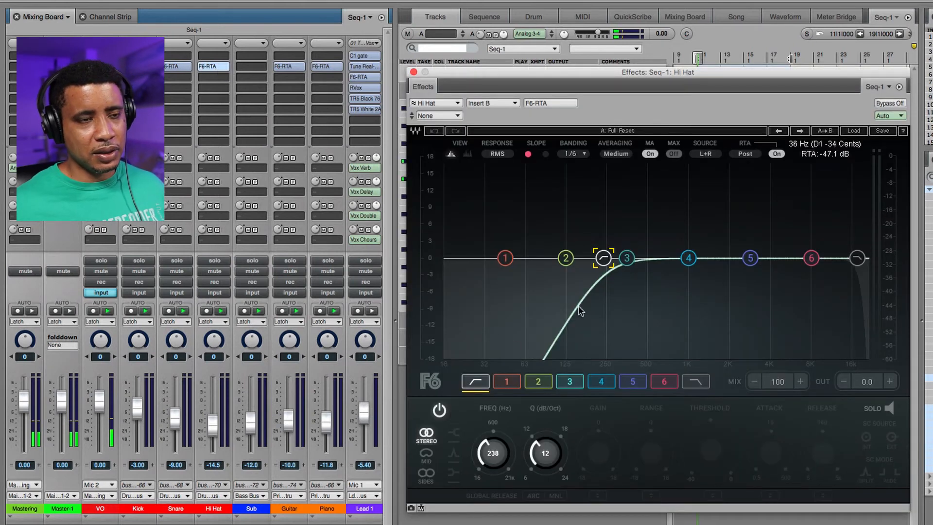
key("space")
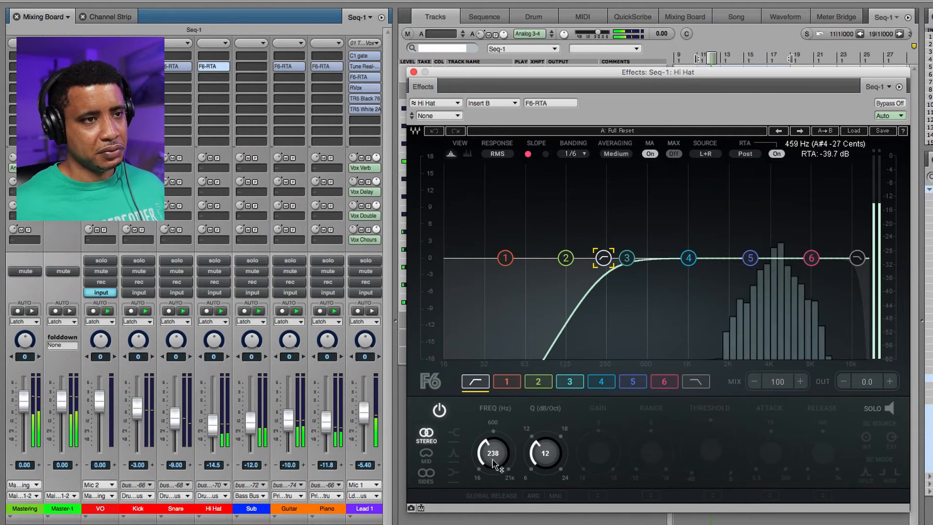
key("space")
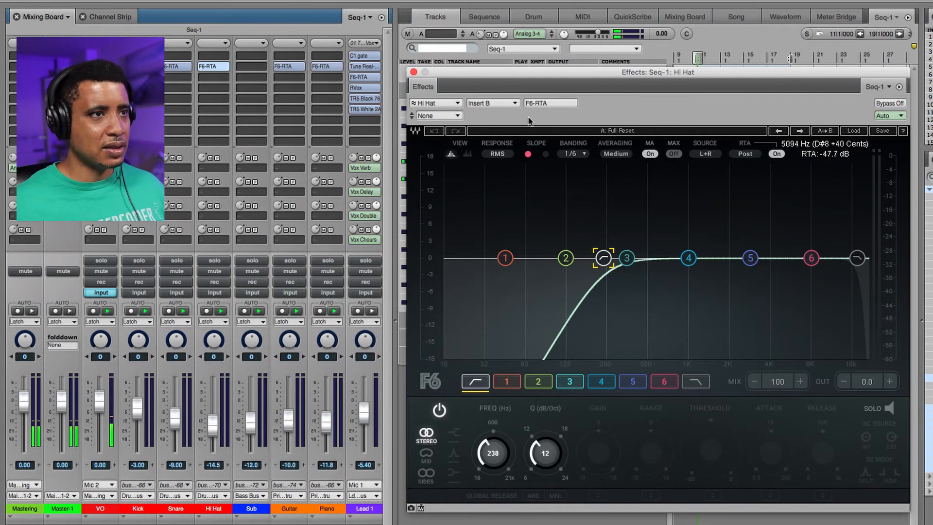
left_click(414, 72)
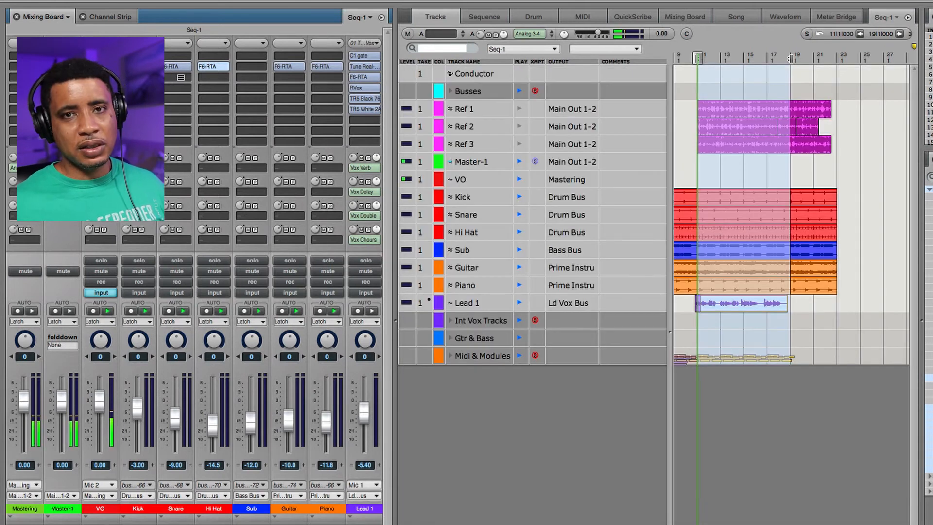
Toggle the high-pass filter in the Snare's F6-RTA off and on, set it to 285 Hz, and close the plug-in window
left_click(171, 68)
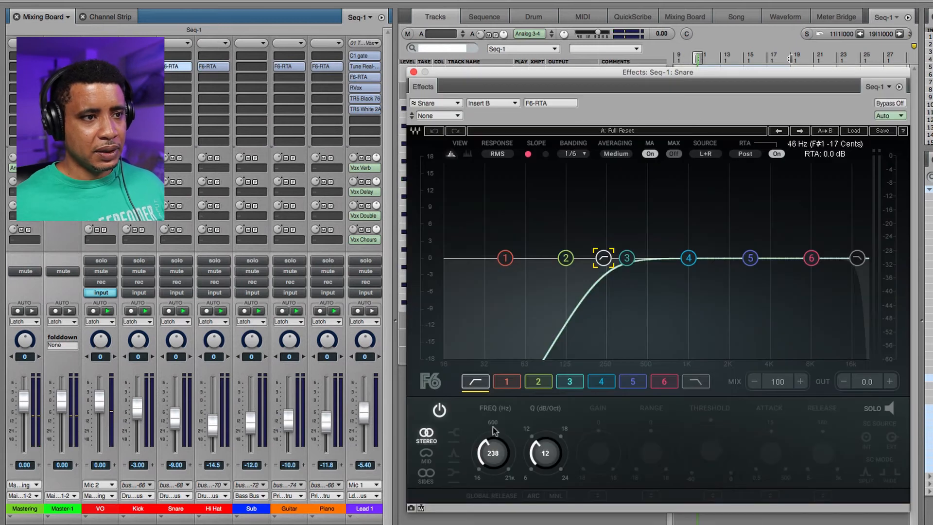
left_click(440, 410)
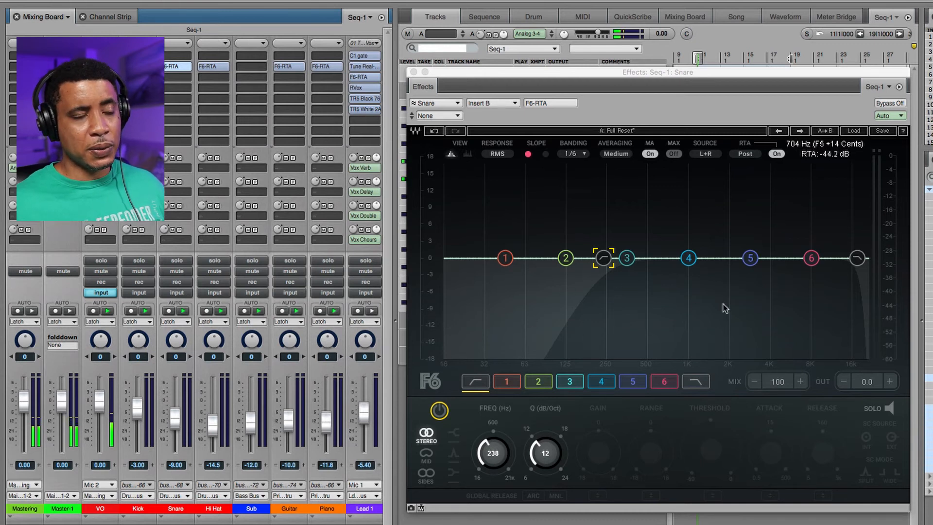
left_click(439, 411)
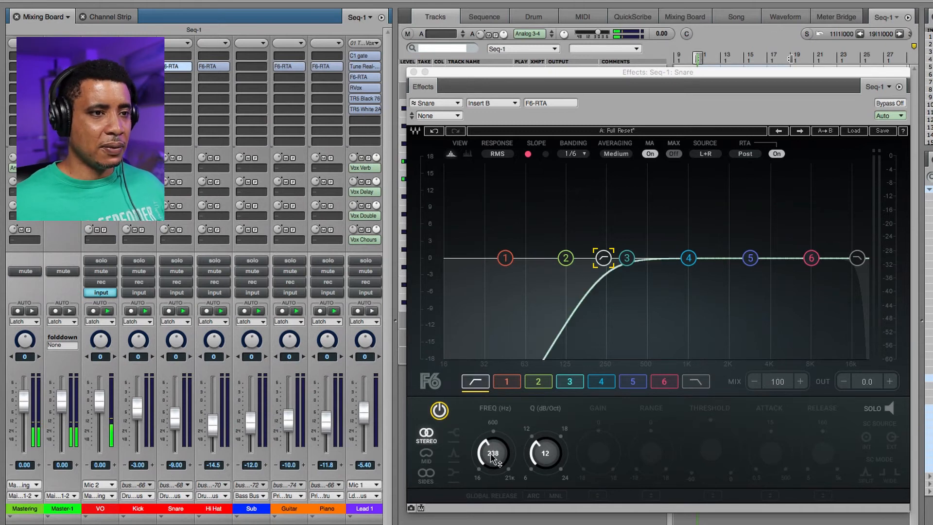
left_click_drag(491, 453, 491, 442)
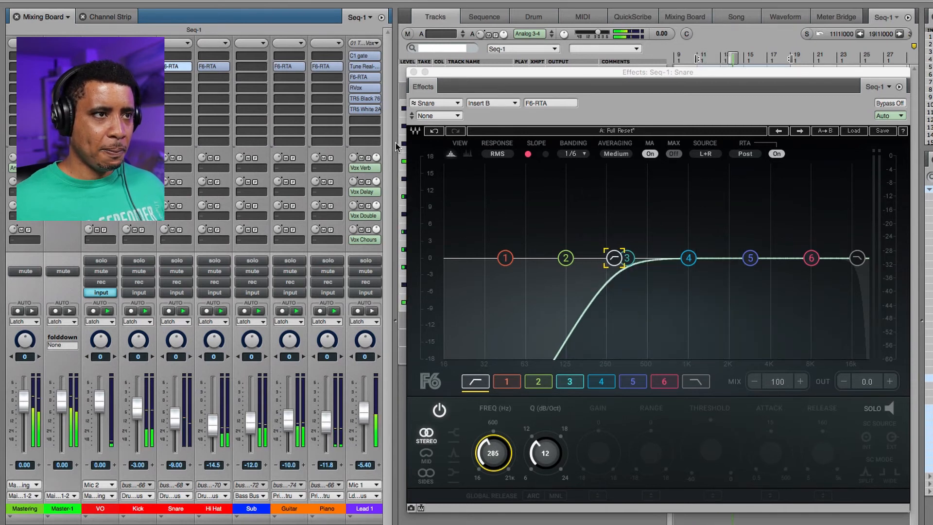
left_click(413, 73)
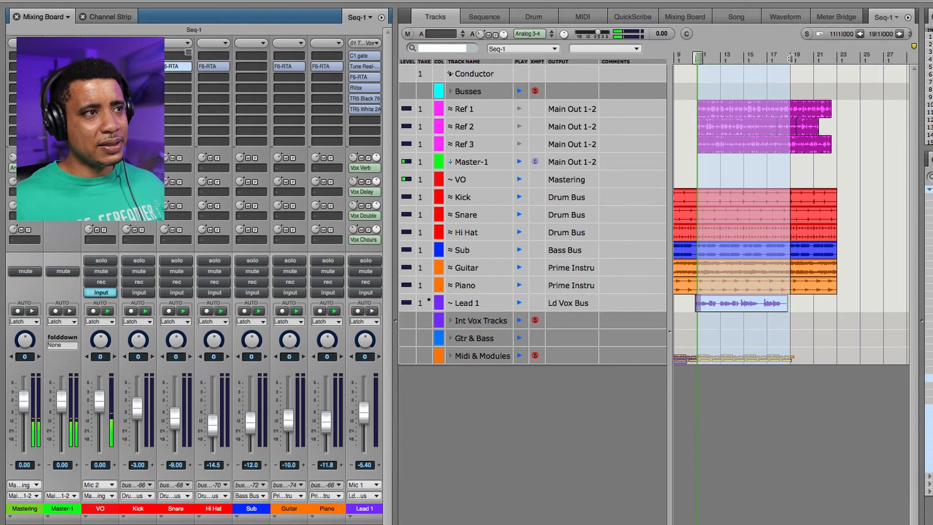
Enable the low-pass filter in the Snare's F6-RTA, set its frequency to 2527 Hz, and close the plug-in window
left_click(173, 68)
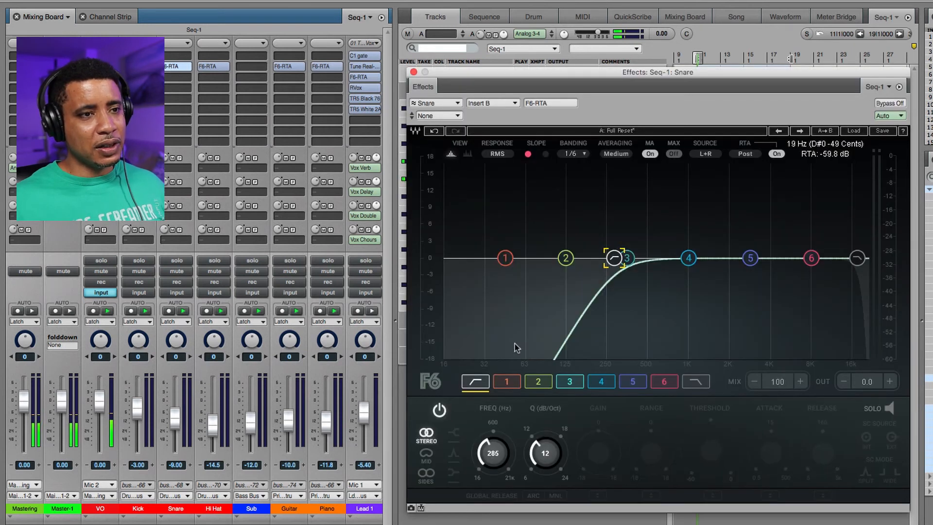
left_click(692, 383)
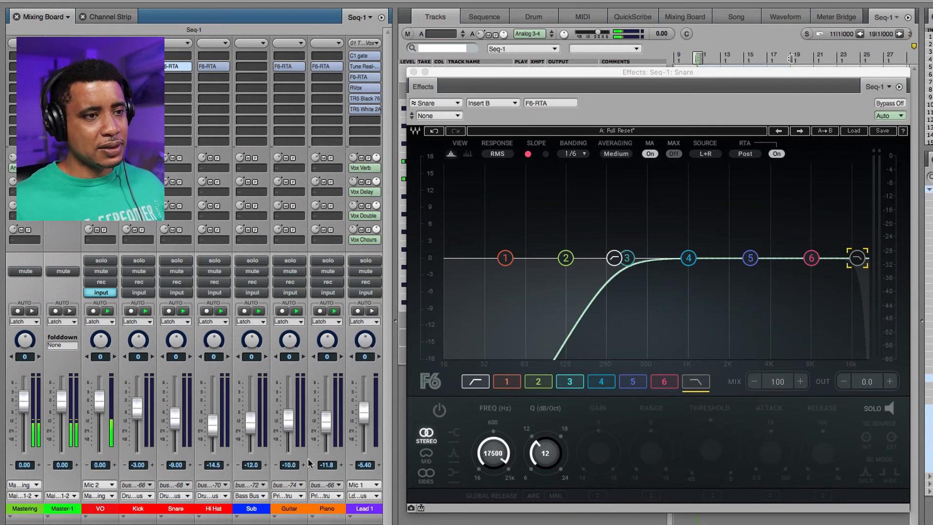
left_click(436, 412)
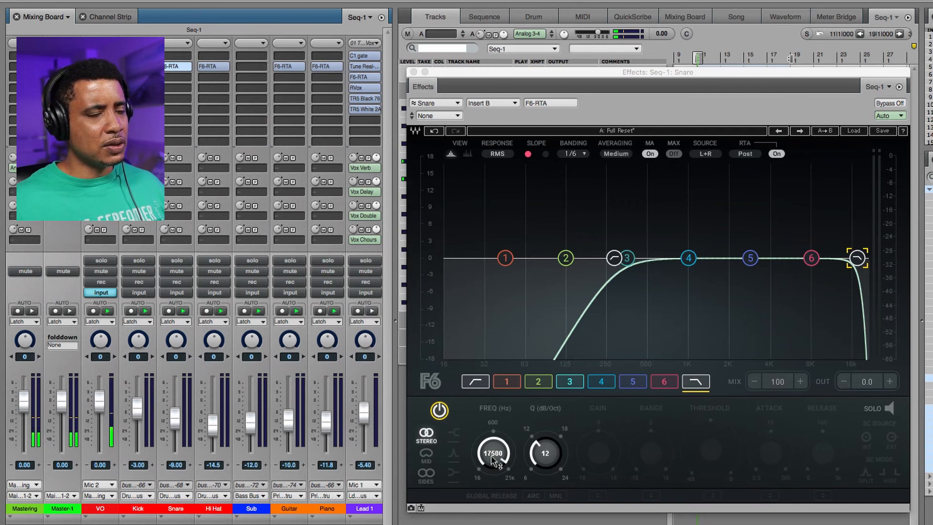
left_click_drag(494, 454, 495, 482)
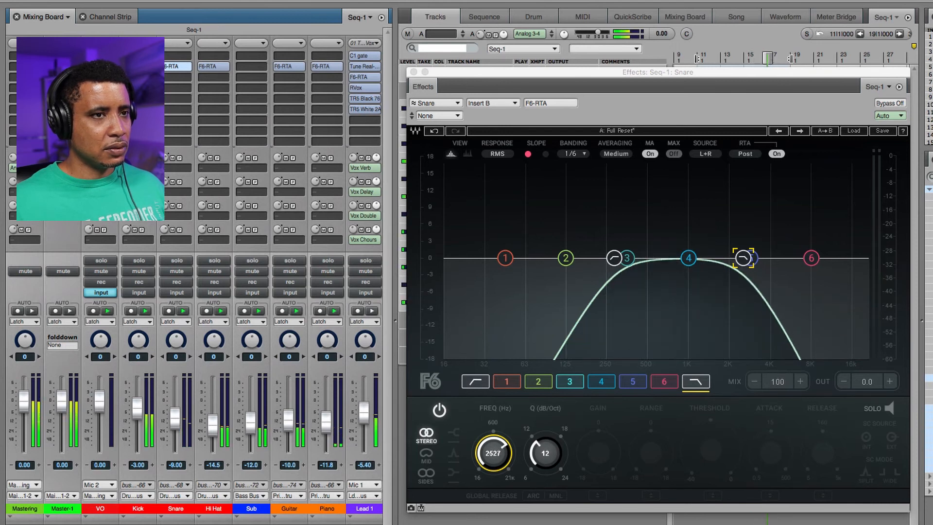
left_click(413, 72)
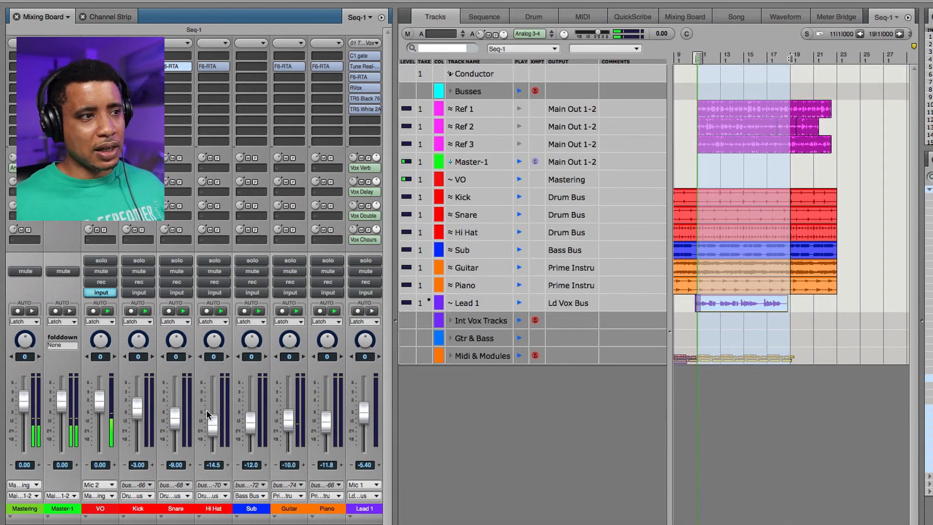
Raise the Snare fader to -7.00 dB and, while the mix plays, fine-tune the Lead 1 level to -4.60 dB
left_click_drag(176, 428, 176, 422)
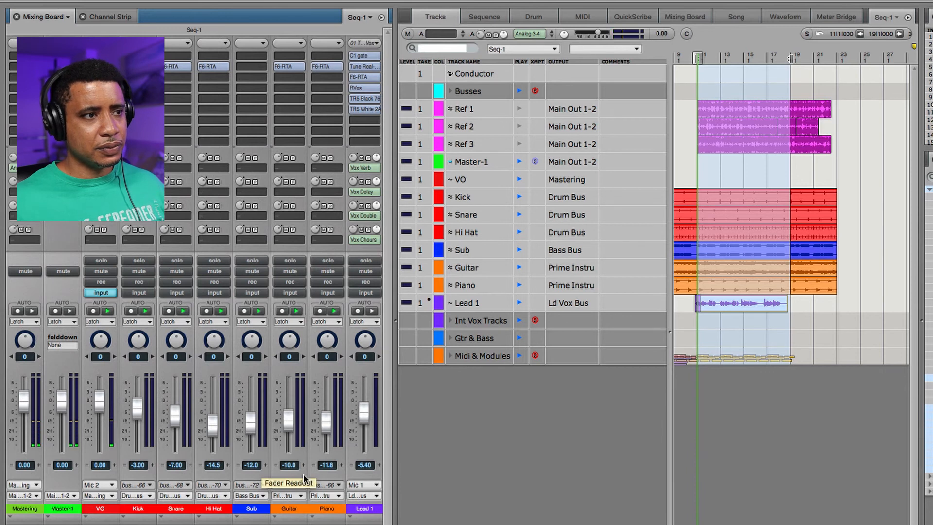
key("space")
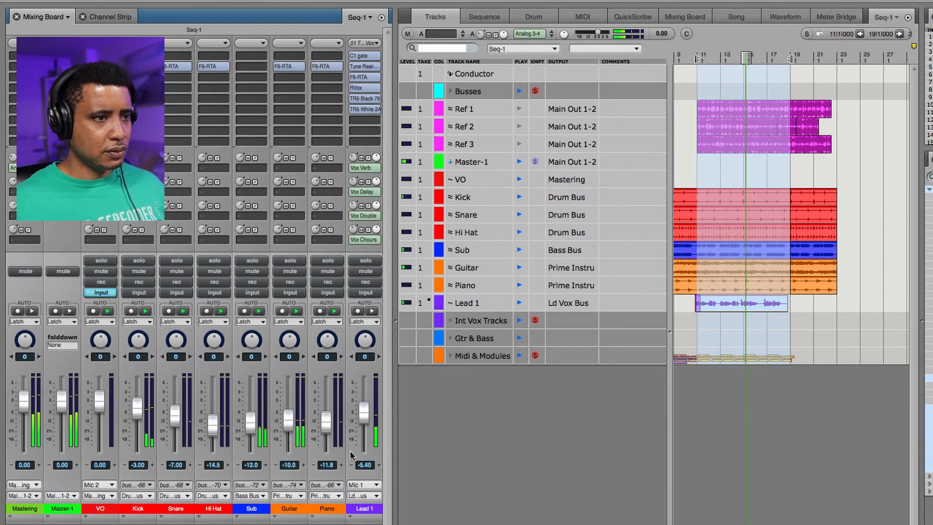
left_click(379, 464)
left_click(378, 464)
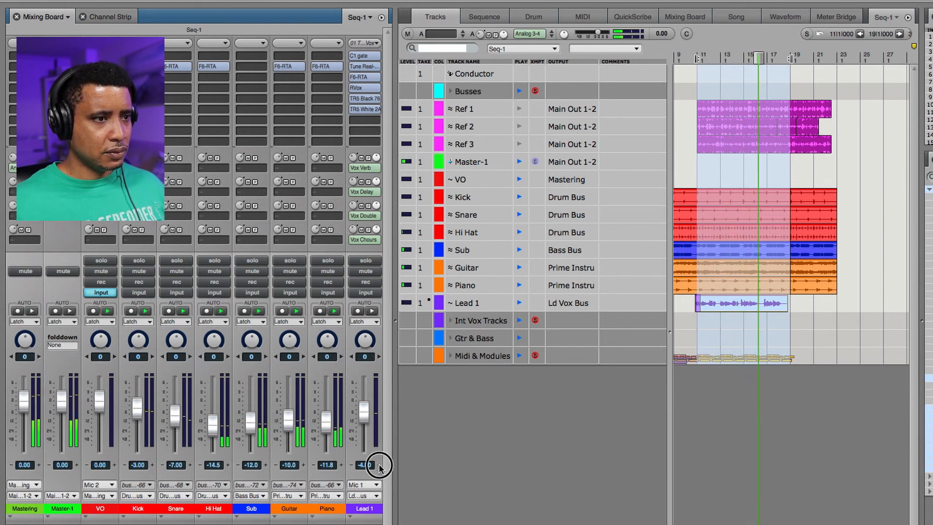
left_click(349, 465)
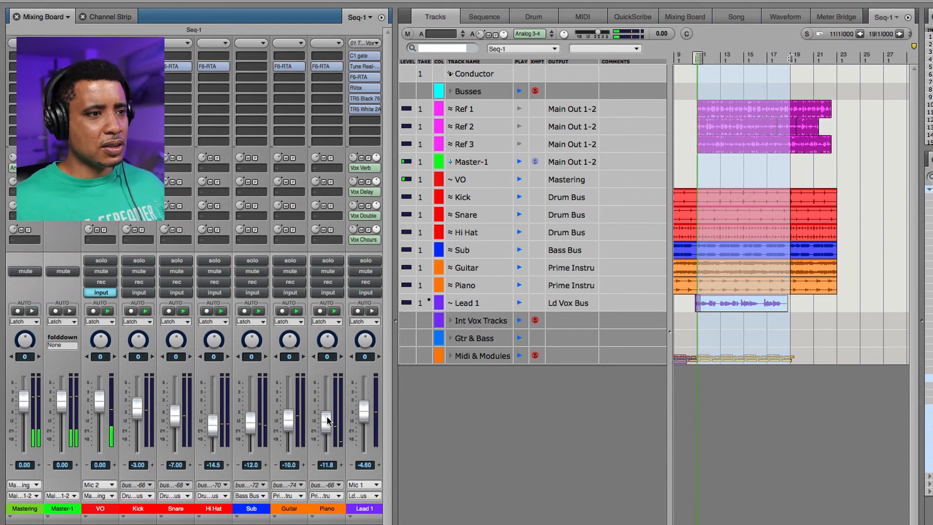
Enable the low-pass filter in the Piano's F6-RTA, set it to 5128 Hz, close the plug-in window, and stop playback
left_click(327, 66)
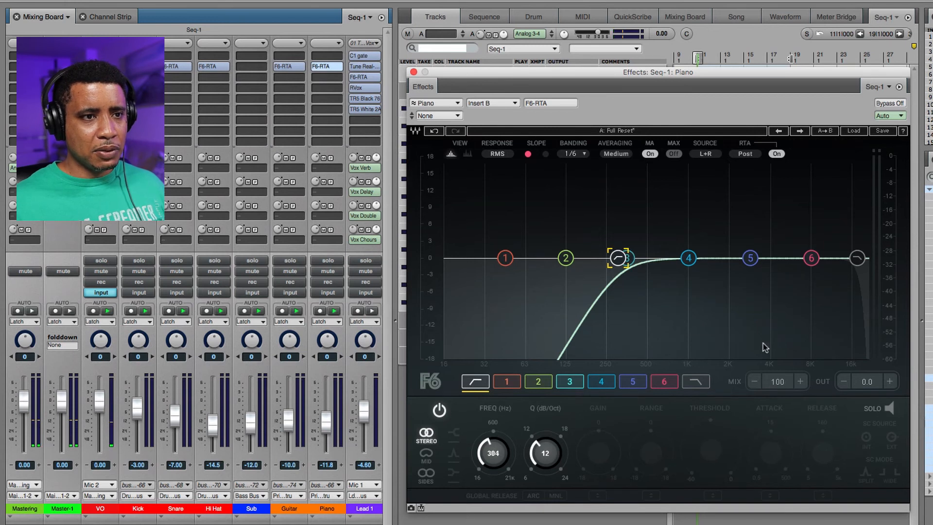
left_click(686, 383)
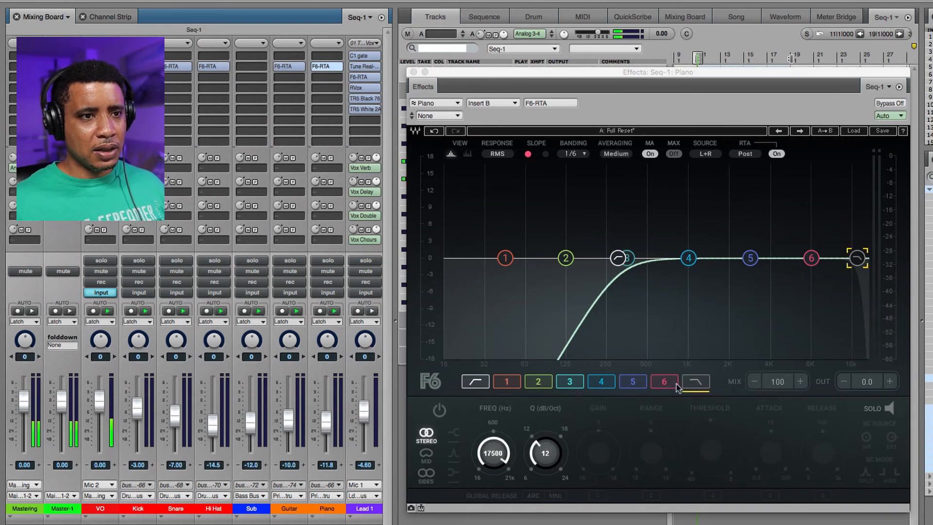
left_click(440, 410)
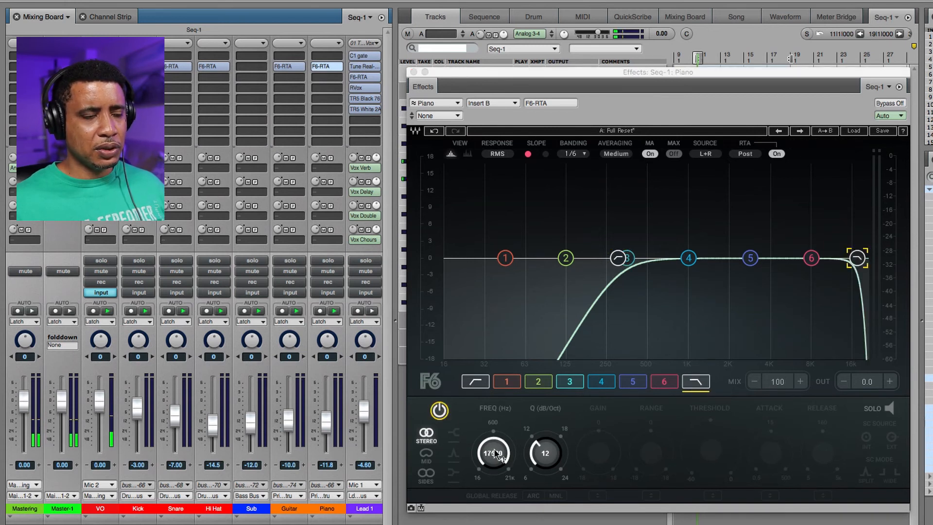
left_click_drag(494, 453, 495, 486)
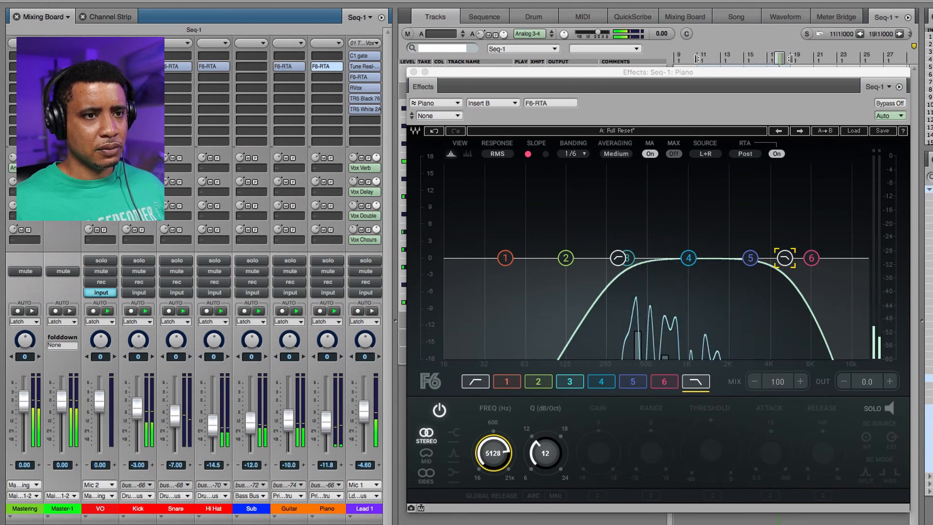
left_click_drag(495, 454, 495, 454)
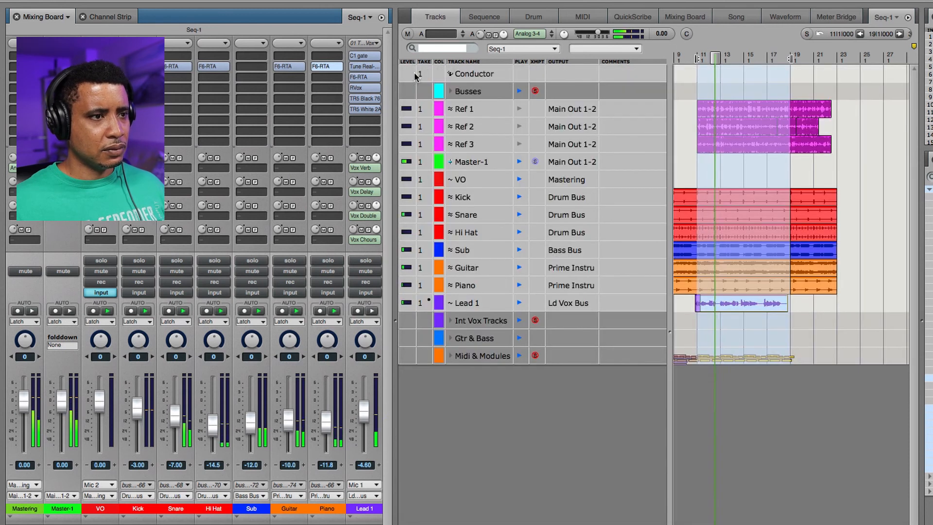
left_click(413, 72)
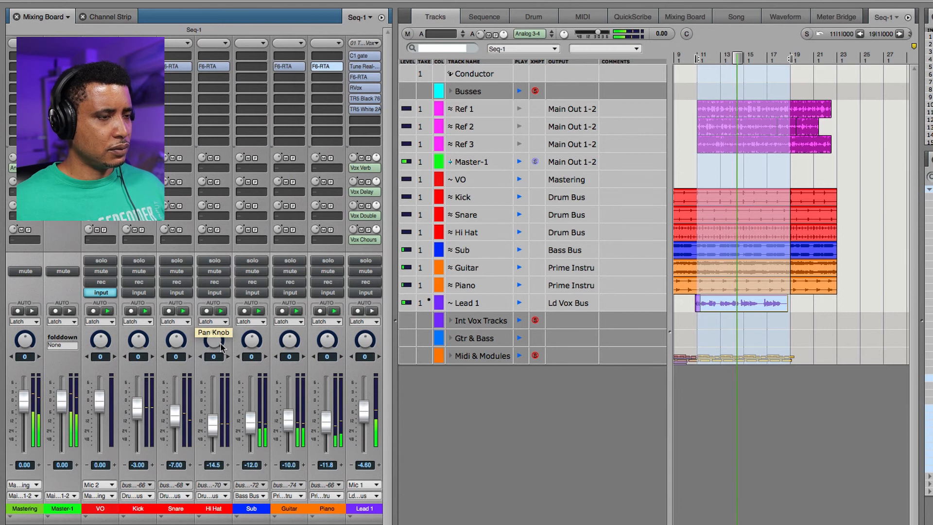
key("space")
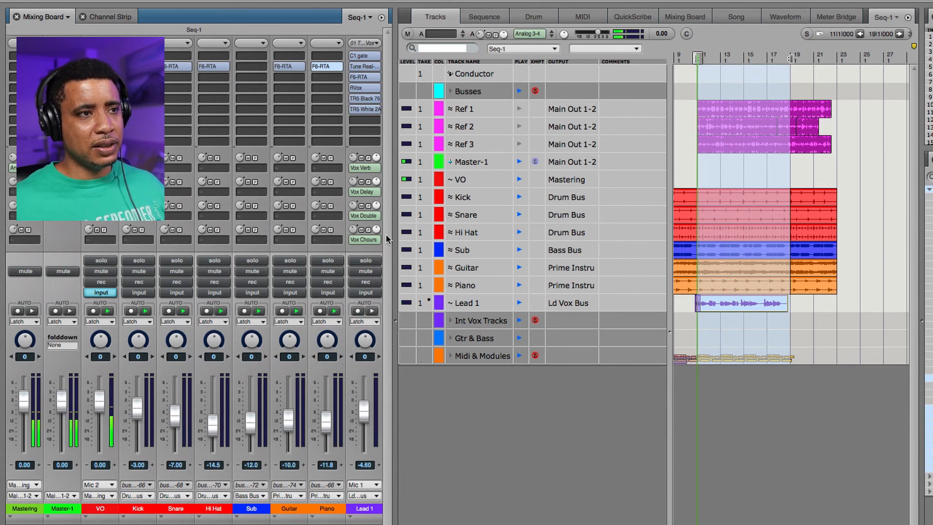
Review the Lead 1 track's insert presets, its Waves Tune Real-Time settings, and its F6-RTA curve with the high-pass band selected
left_click(376, 44)
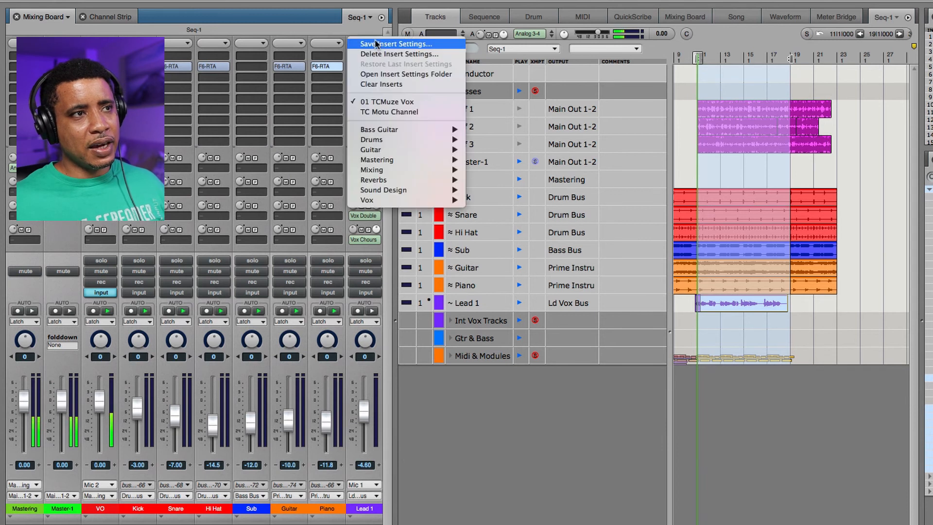
left_click(469, 471)
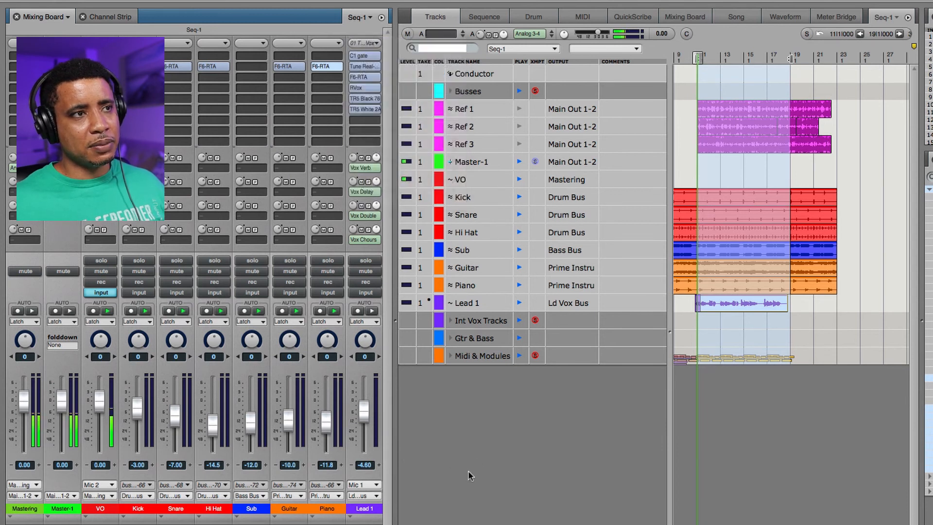
left_click(363, 68)
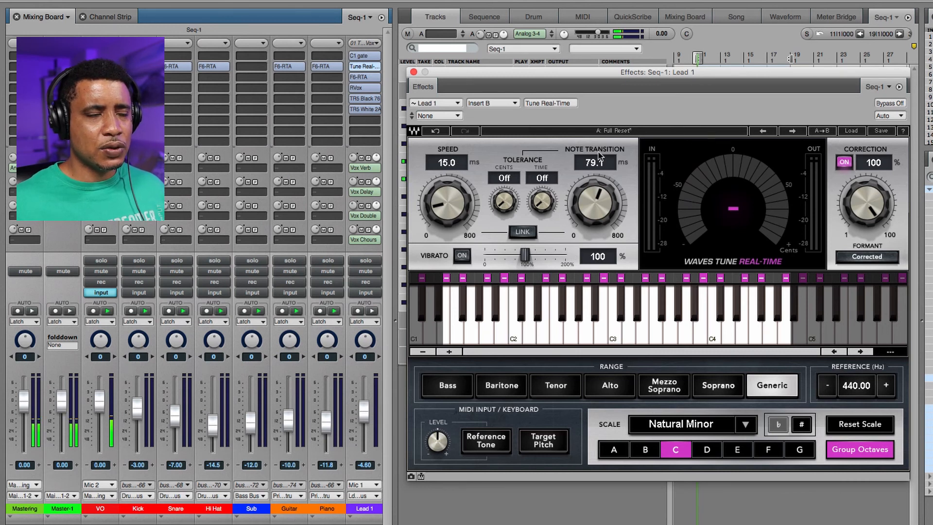
left_click(413, 72)
left_click(363, 77)
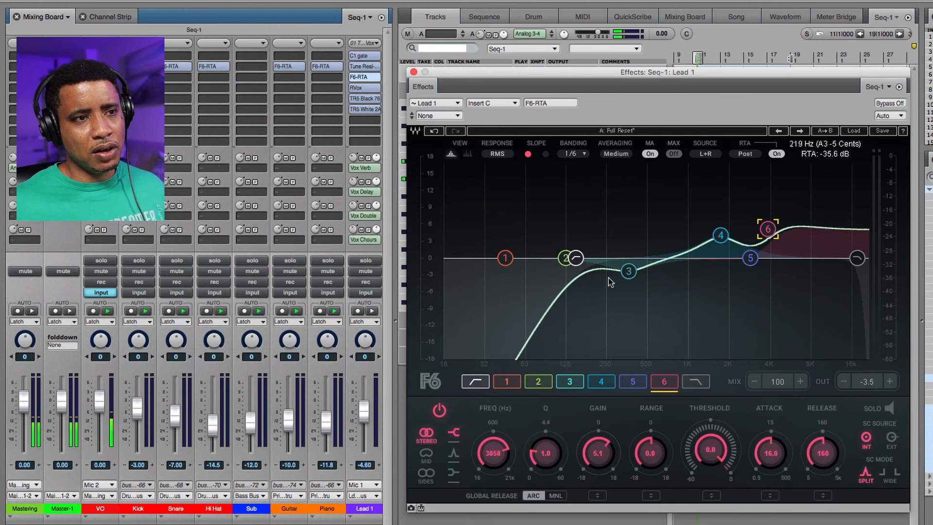
left_click(469, 384)
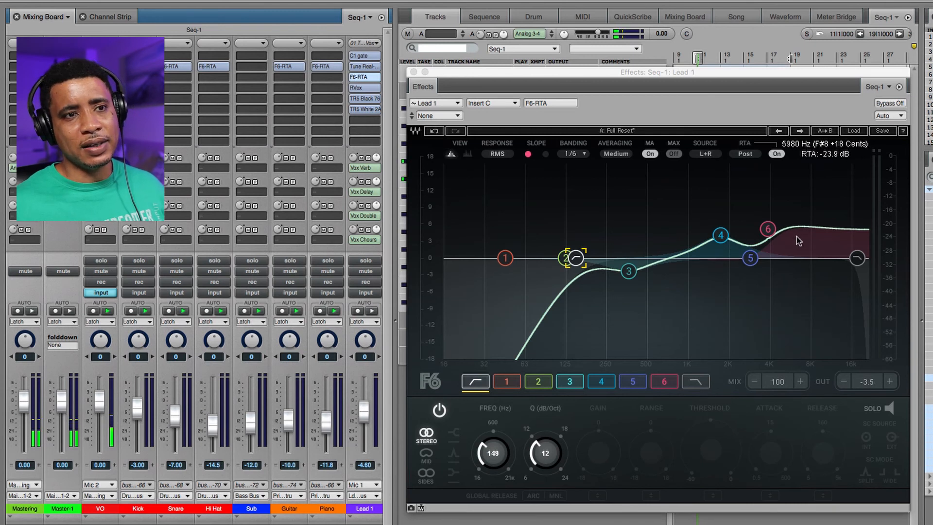
left_click(413, 72)
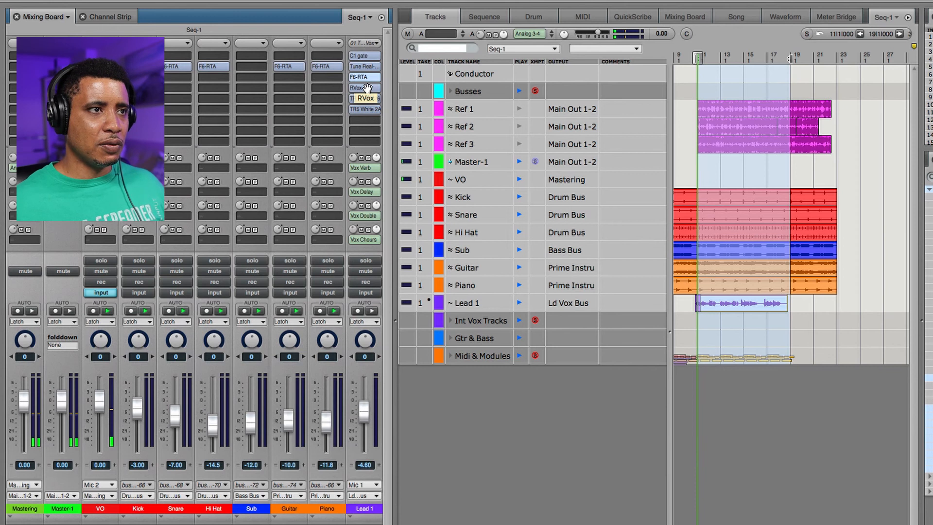
Inspect the RVox, TR5 Black 76 and TR5 White 2A compressors on the Lead 1 track and close their windows
double_click(367, 88)
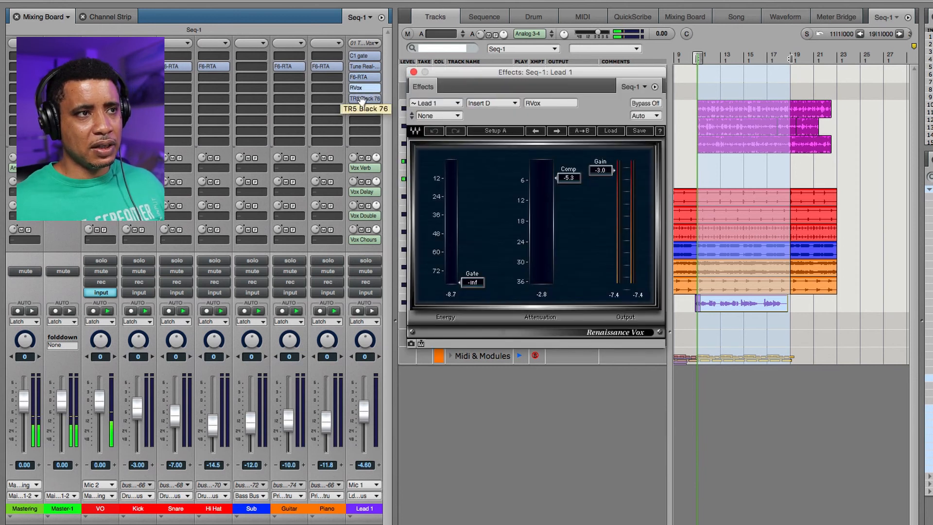
left_click(365, 99)
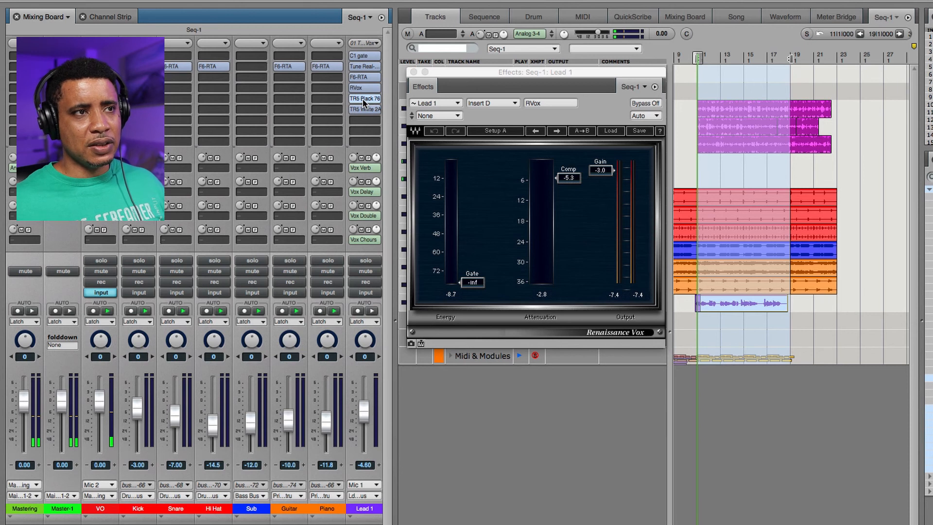
double_click(363, 100)
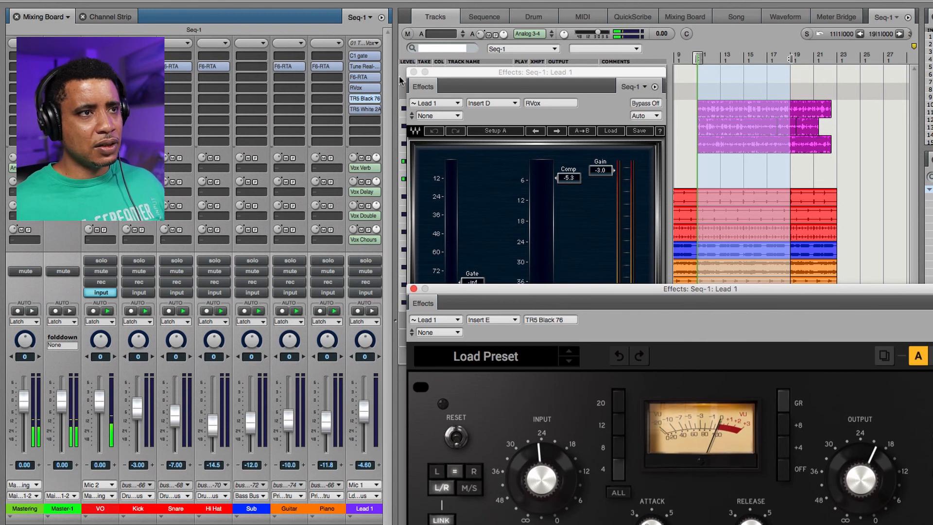
left_click(413, 72)
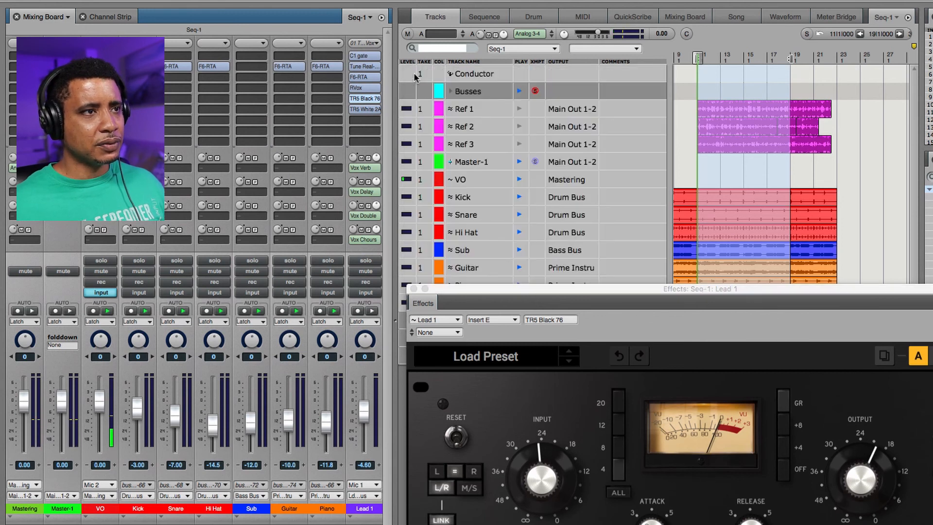
left_click(413, 289)
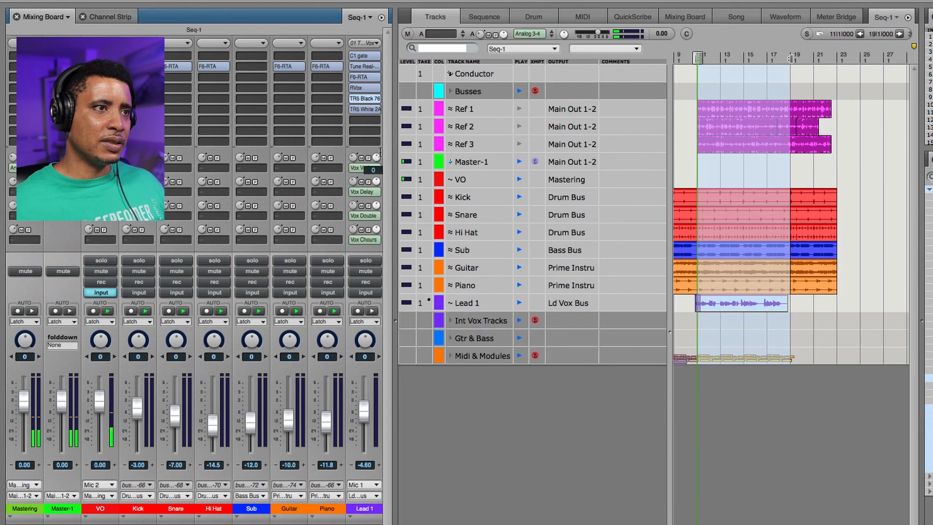
left_click(369, 108)
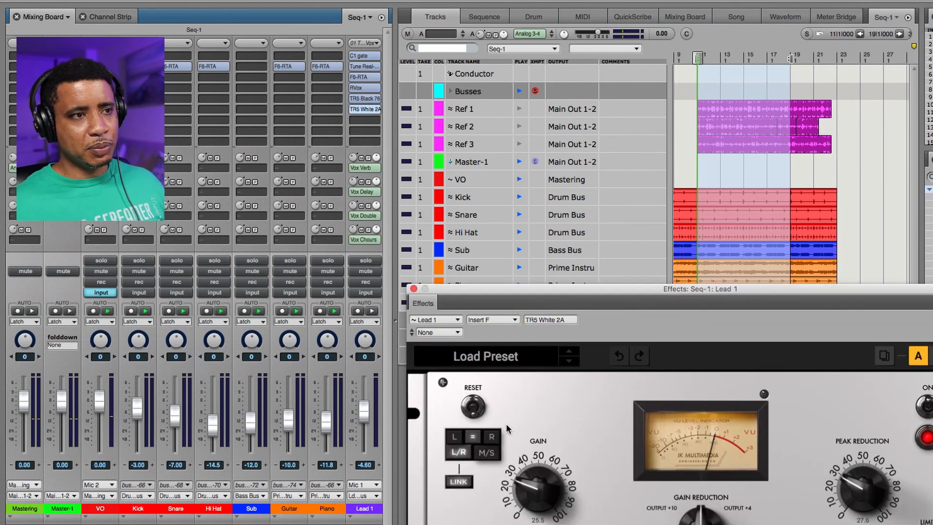
left_click(413, 289)
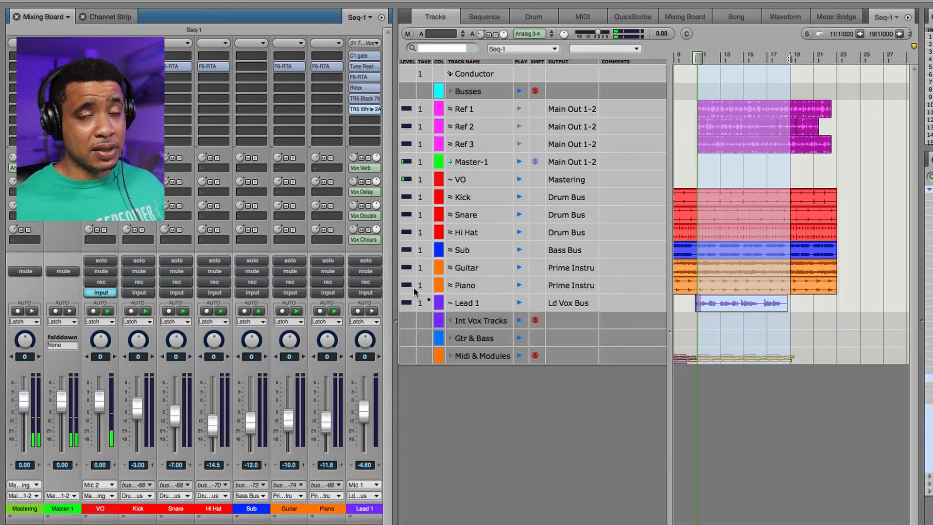